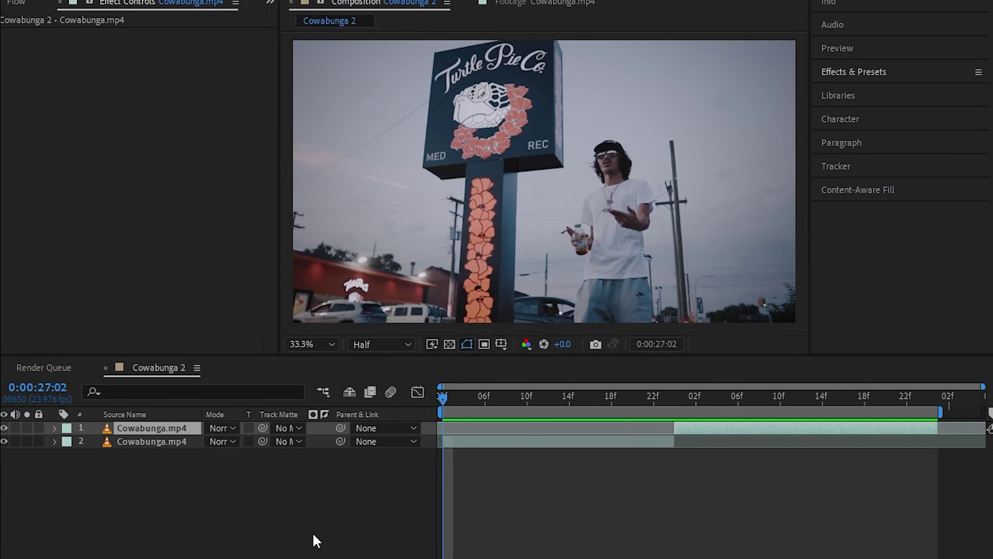
Step: Duplicate the layer of the store clip that starts at 0:00:28:00 and apply Freeze Frame to the upper copy
key(space)
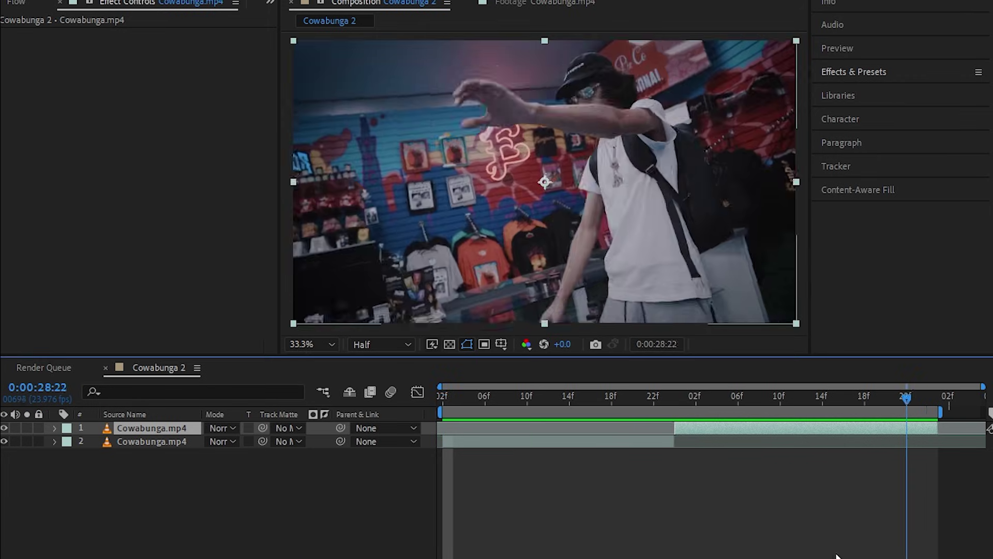
key(space)
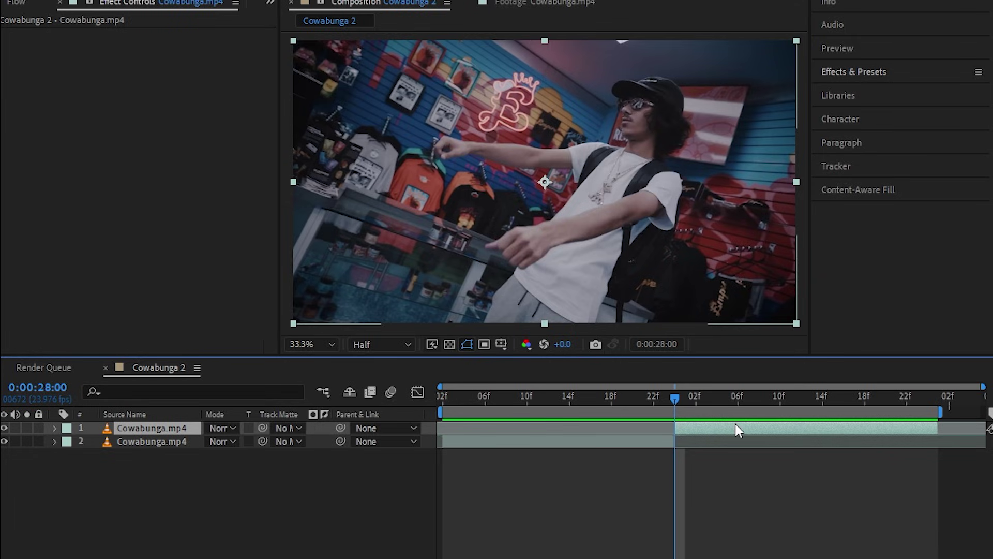
key(ctrl+d)
click(534, 422)
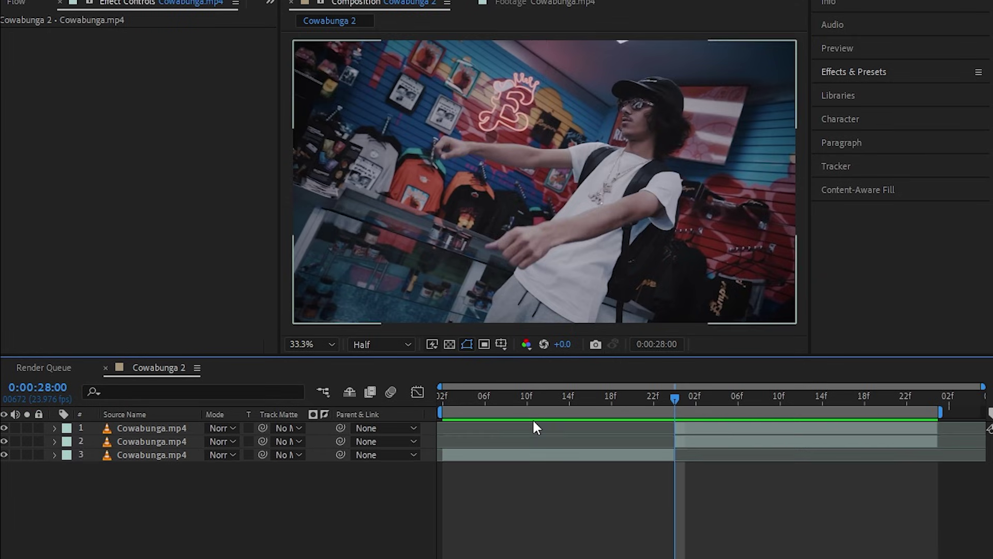
click(706, 428)
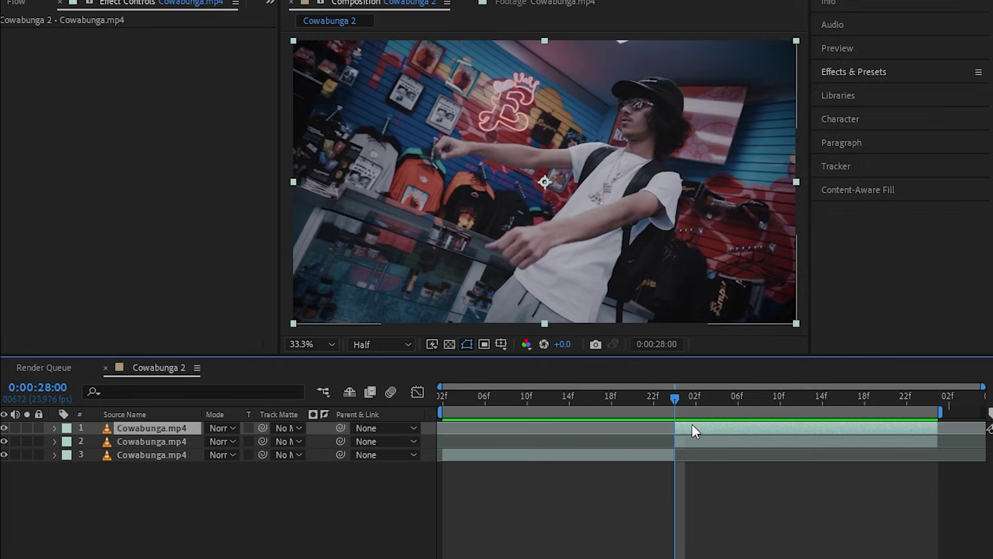
right_click(693, 425)
mouse_move(730, 44)
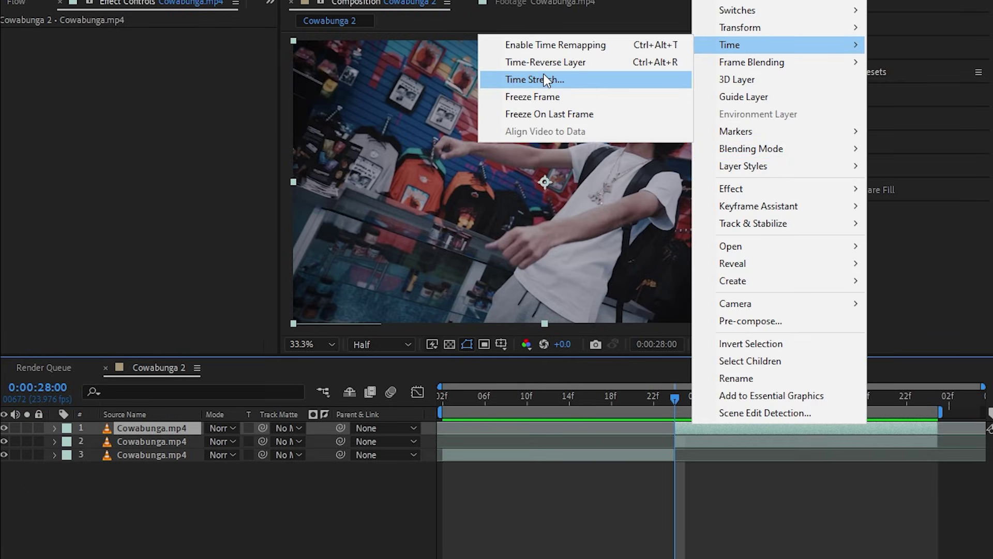
click(547, 102)
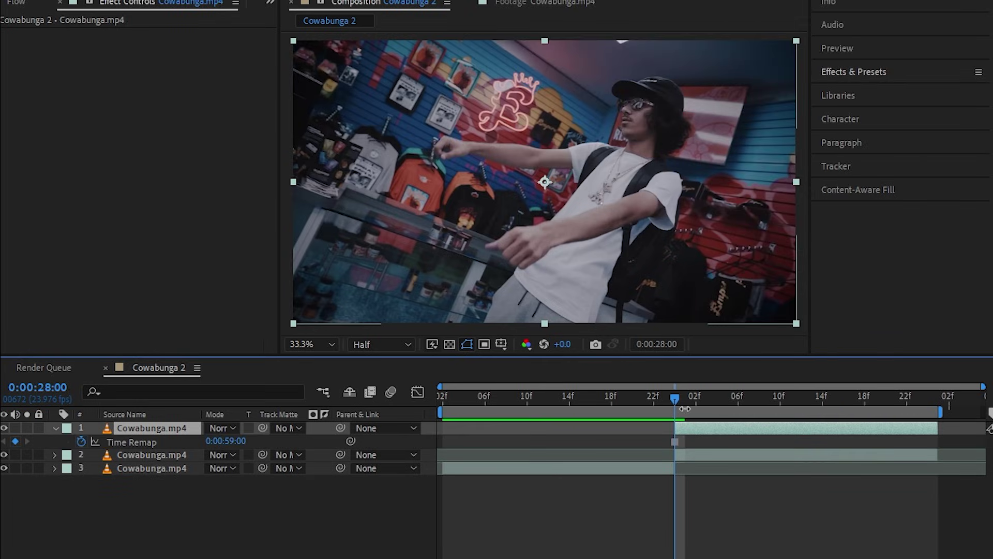
Step: Shift the frozen layer earlier to start at 0:00:27:07 and trim its end to 0:00:28:00, where the store clip begins
drag(684, 409, 685, 432)
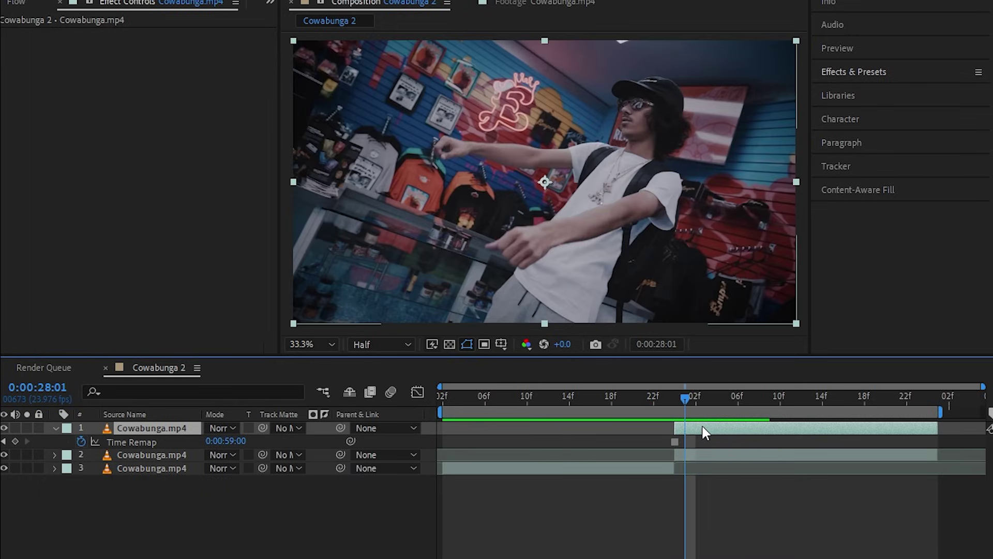
key(Page_Up)
drag(756, 433, 578, 438)
key(space)
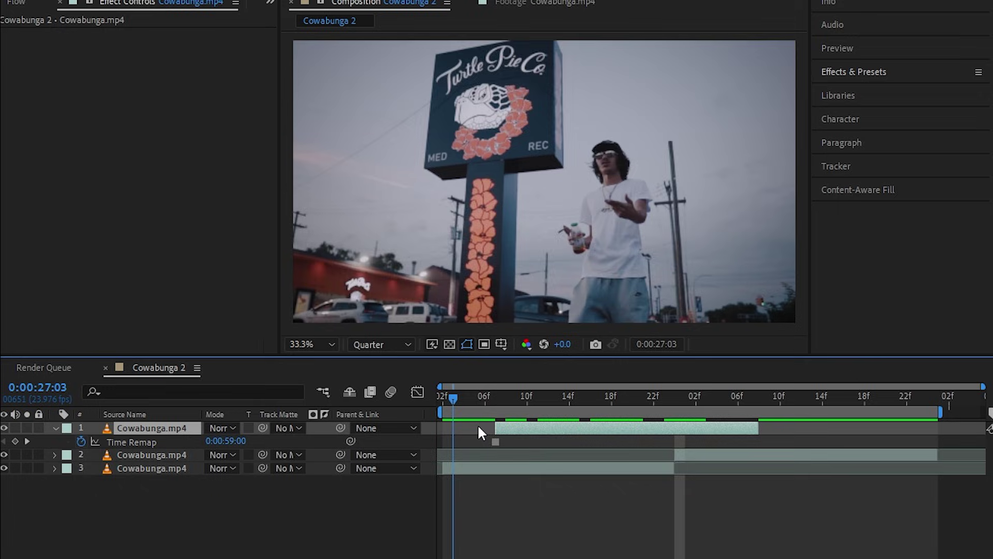
key(space)
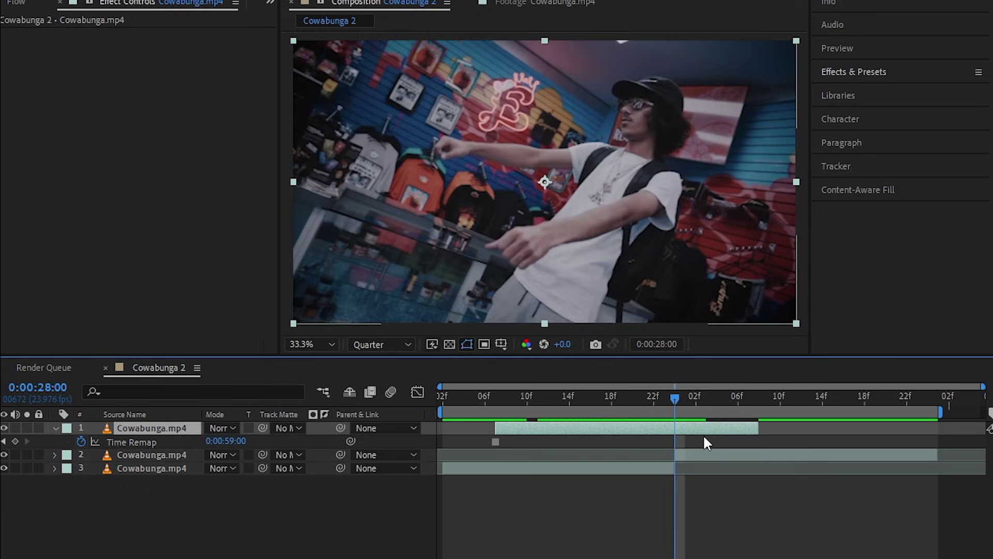
drag(759, 432, 823, 456)
Step: At 0:00:27:07, trace a Pen tool mask closely around the man in the frozen layer to cut him out
drag(694, 485, 496, 500)
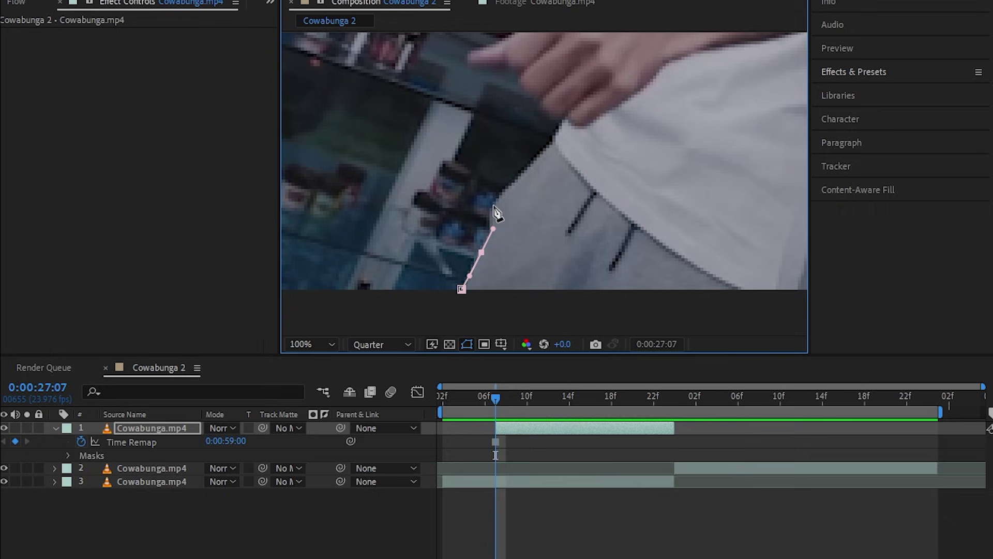
drag(494, 206, 506, 192)
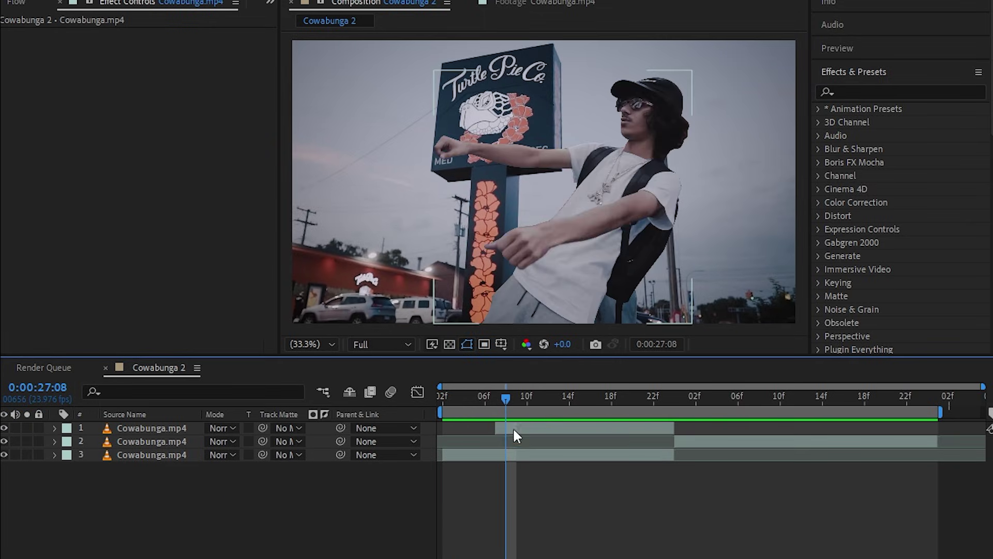
Step: Set Position keyframes of 960.0, 540.0 on the masked freeze-frame layer at 0:00:27:07 and 0:00:27:11
click(515, 429)
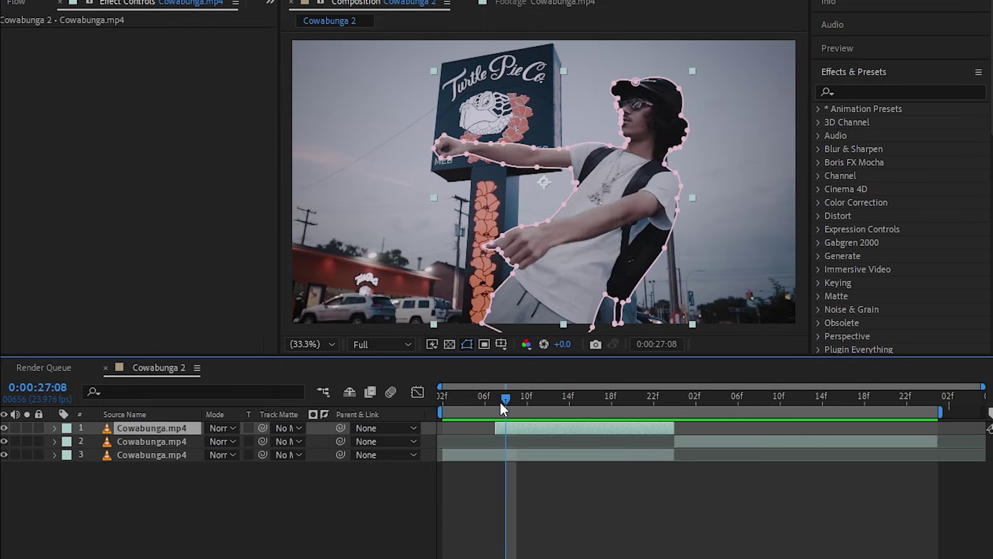
key(p)
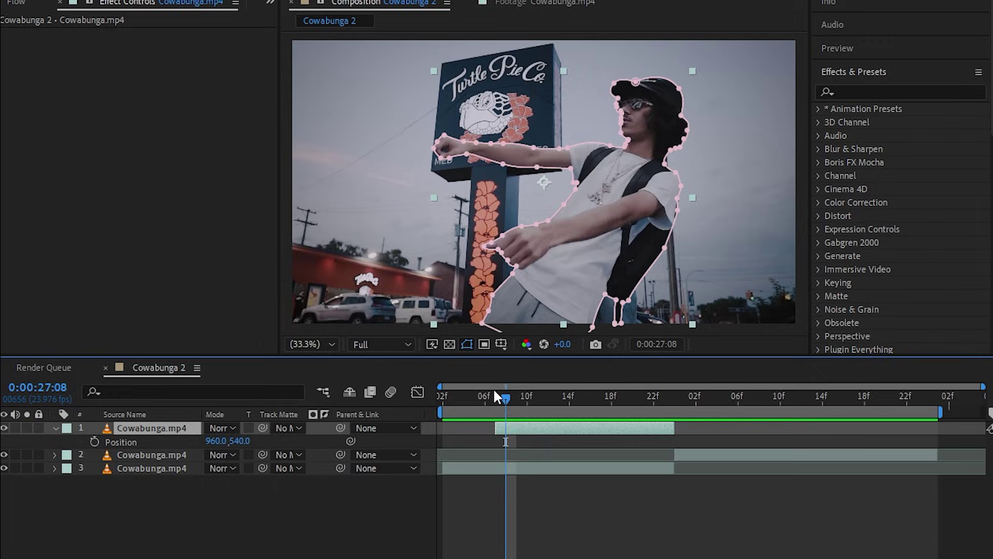
drag(500, 390, 492, 389)
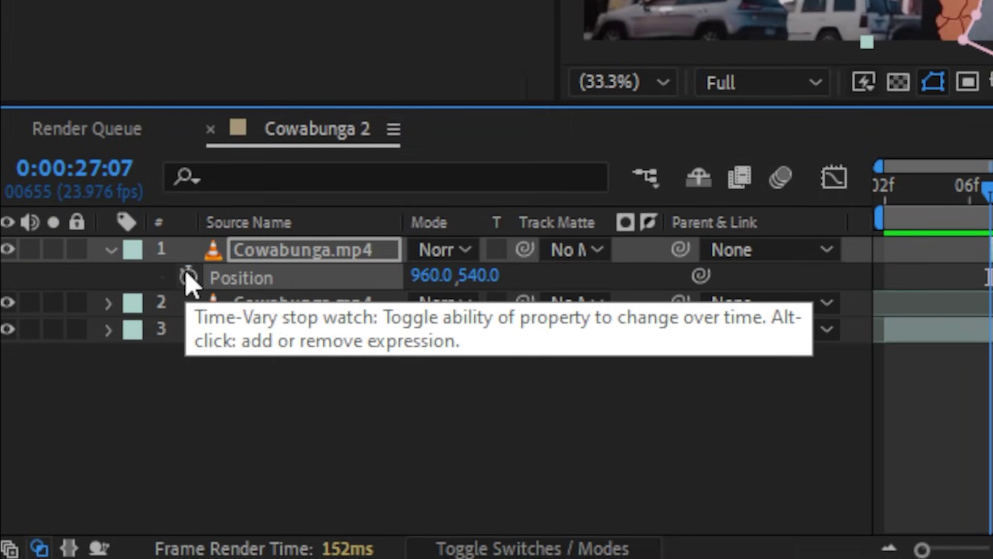
click(94, 441)
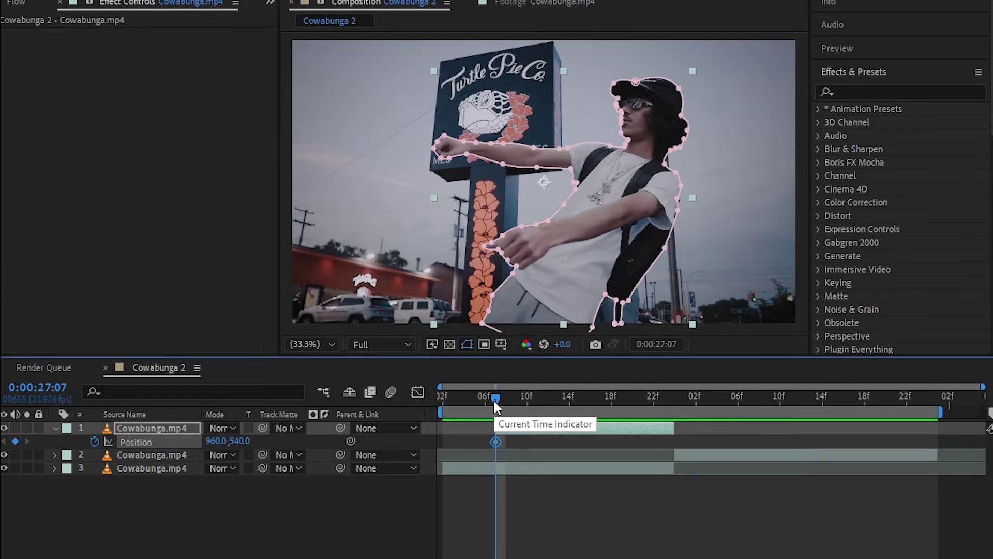
key(Page_Down)
key(Page_Down)
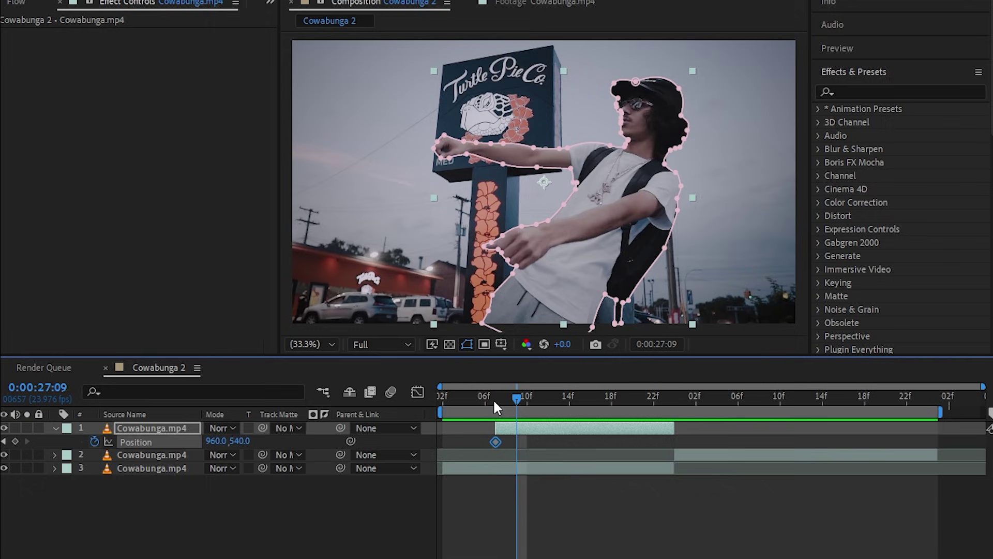
key(Page_Down)
key(Page_Down)
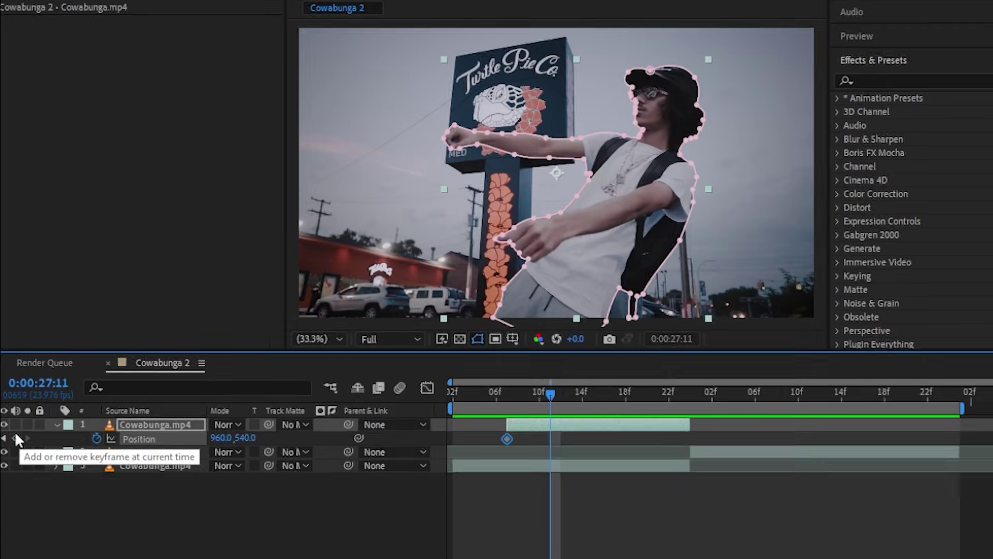
click(30, 287)
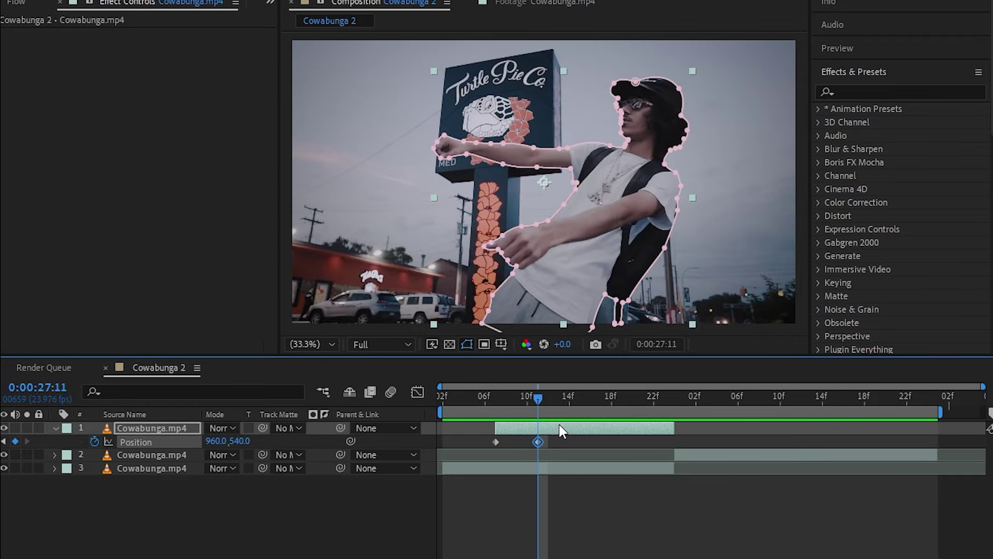
Step: Set the Position keyframe at 0:00:27:07 to 960.0, 1619.0 so the cutout starts below the frame, and preview the animation
drag(526, 400, 499, 402)
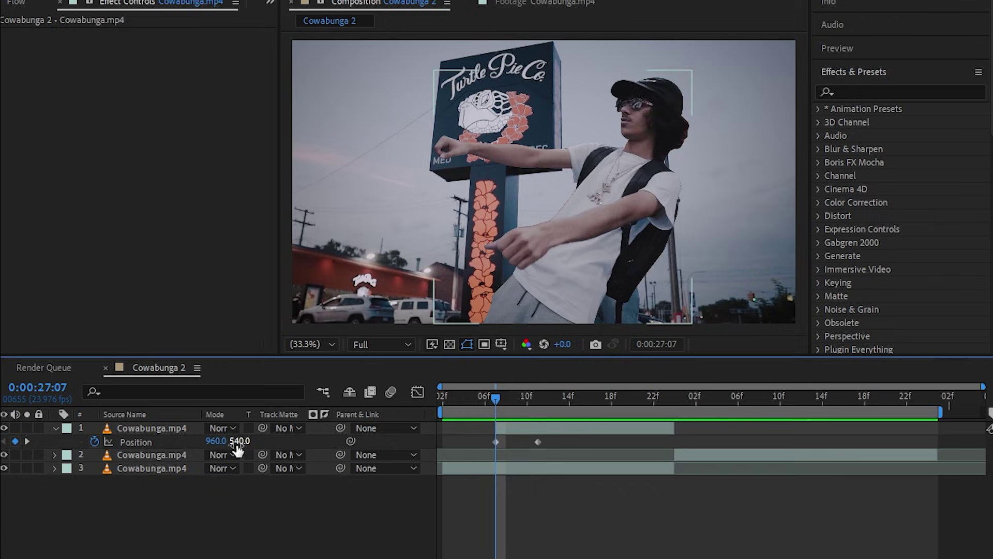
drag(238, 451, 651, 458)
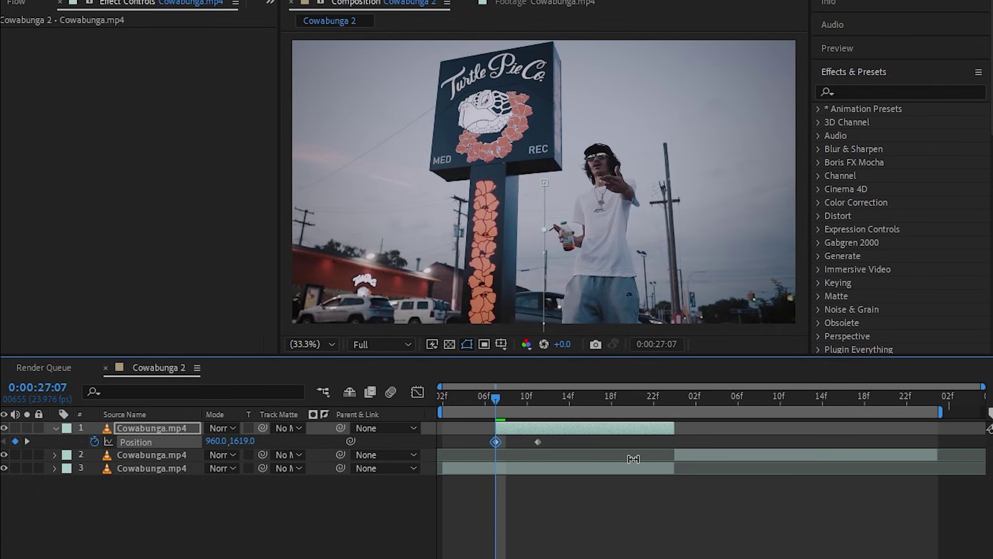
key(space)
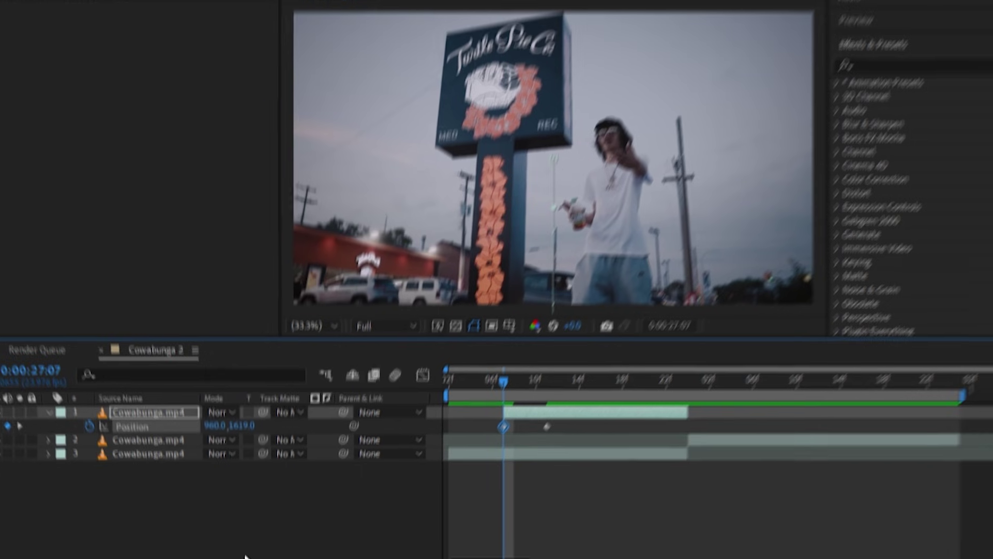
key(space)
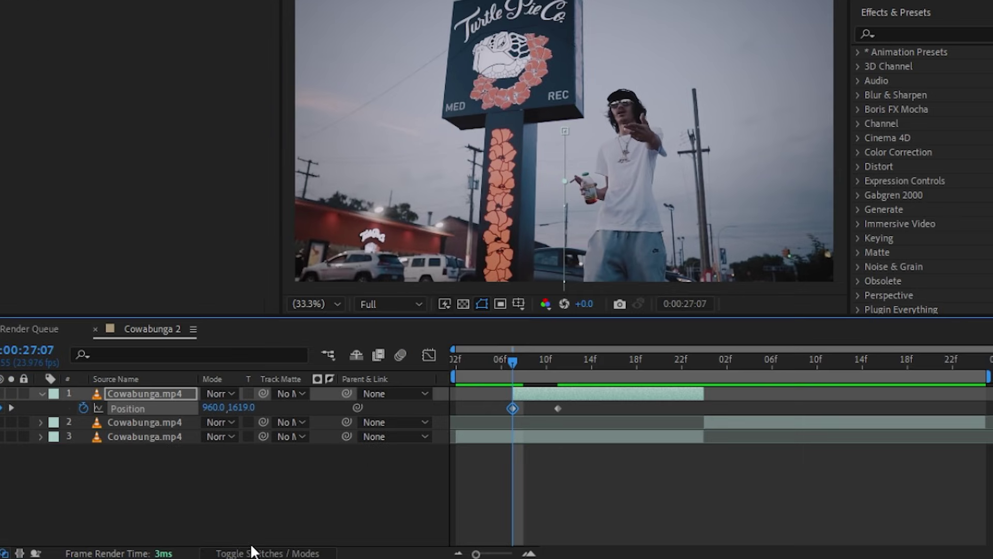
Step: Enable motion blur for the masked cutout layer and for the composition, and preview the transition
click(266, 553)
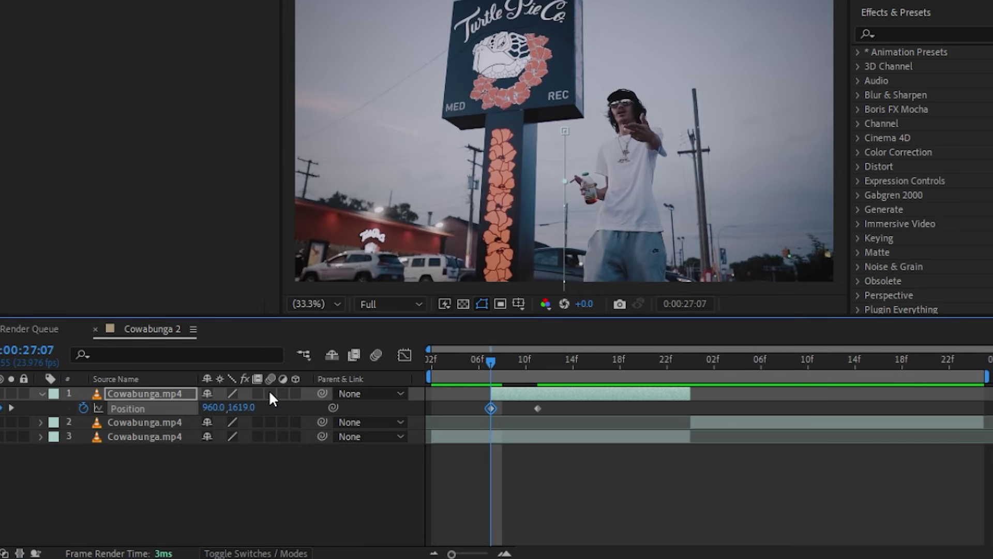
click(467, 371)
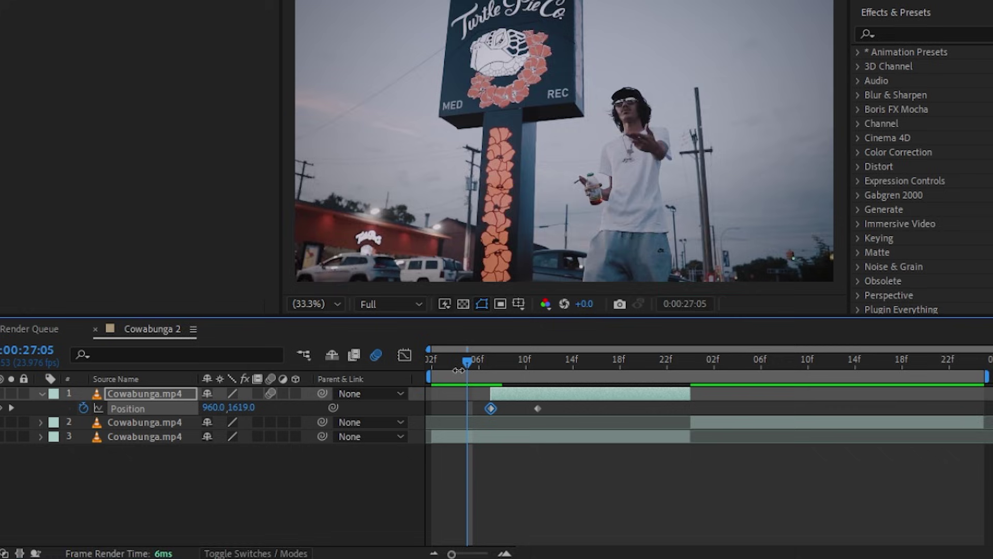
key(space)
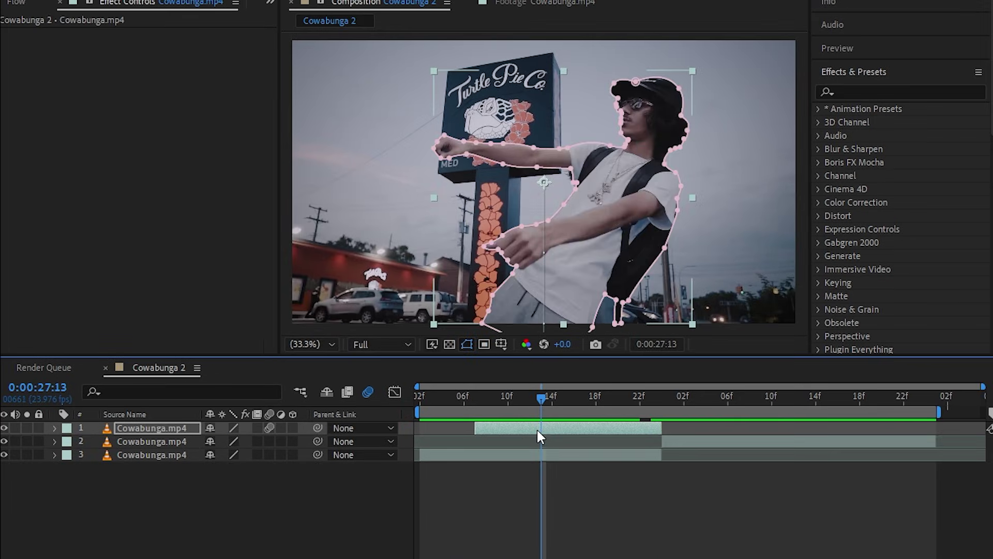
Step: Duplicate the masked cutout layer and remove the Position keyframes from the copy
key(ctrl+d)
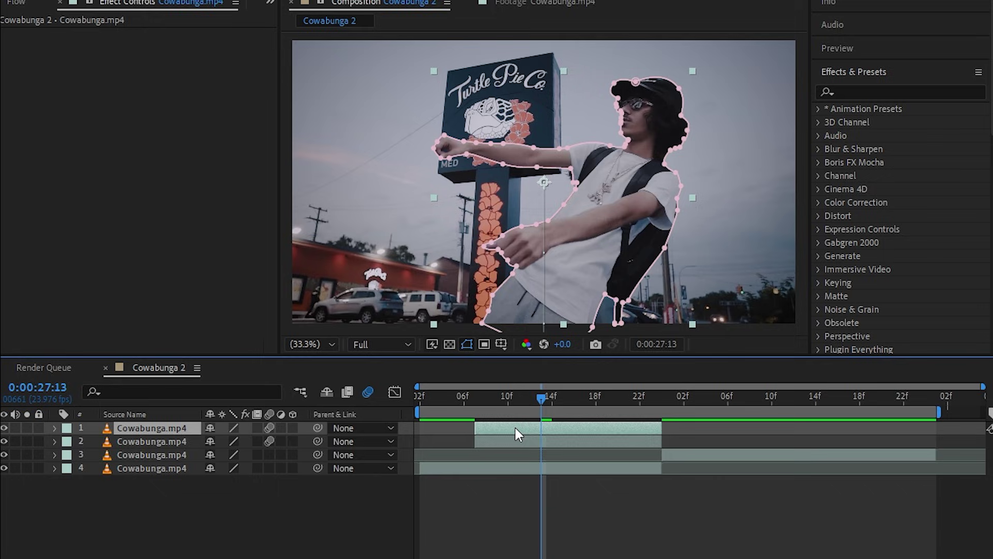
key(p)
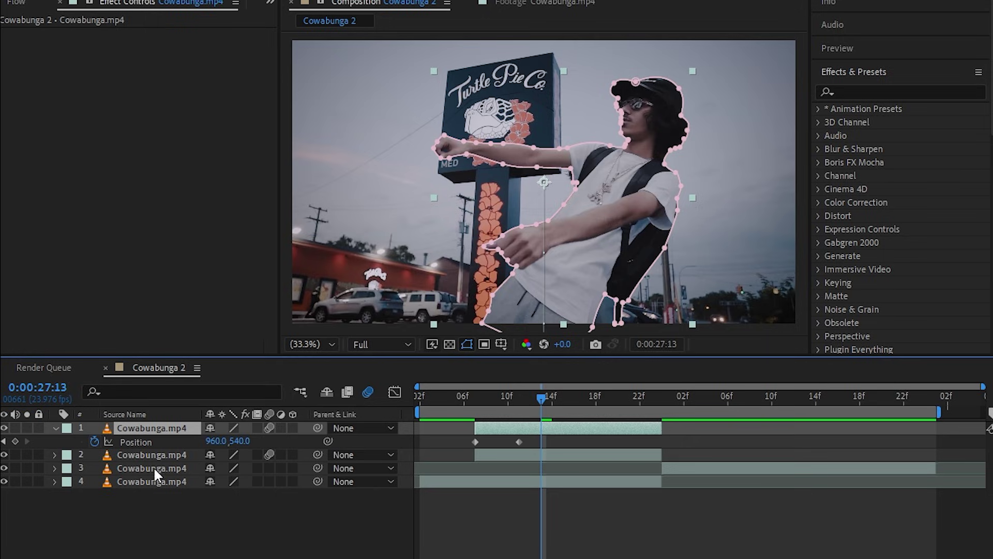
click(94, 442)
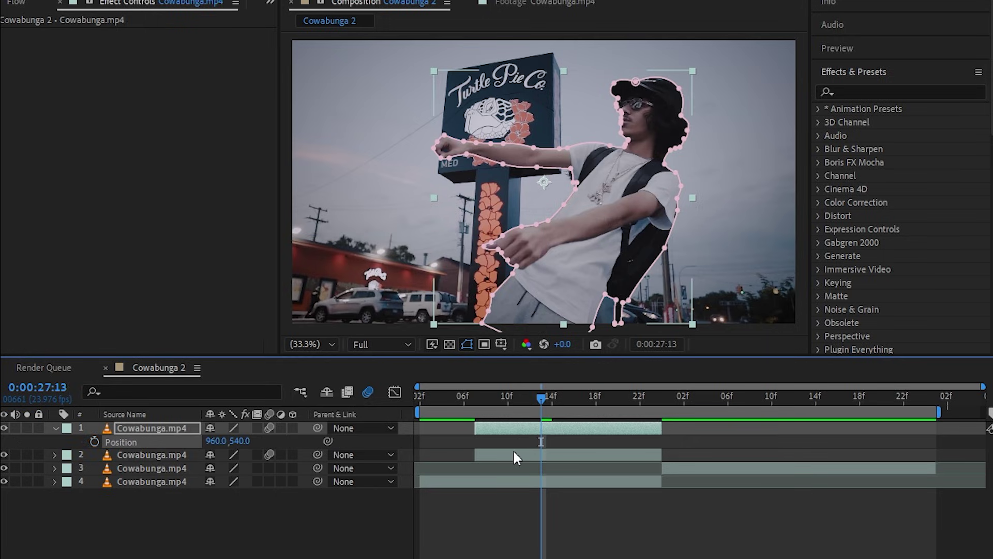
Step: Delete Mask 1 from the duplicated freeze-frame layer and move that layer beneath the masked cutout
key(m)
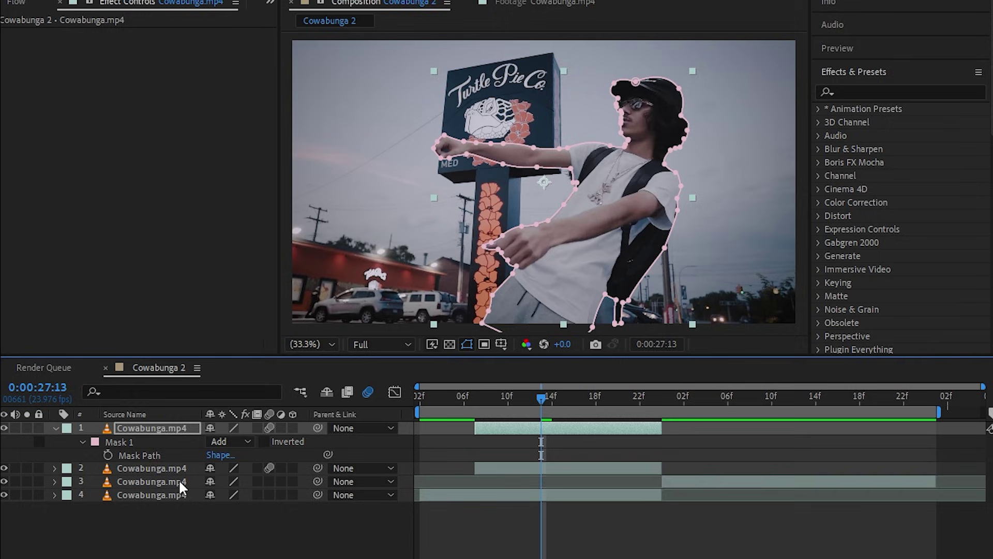
click(148, 452)
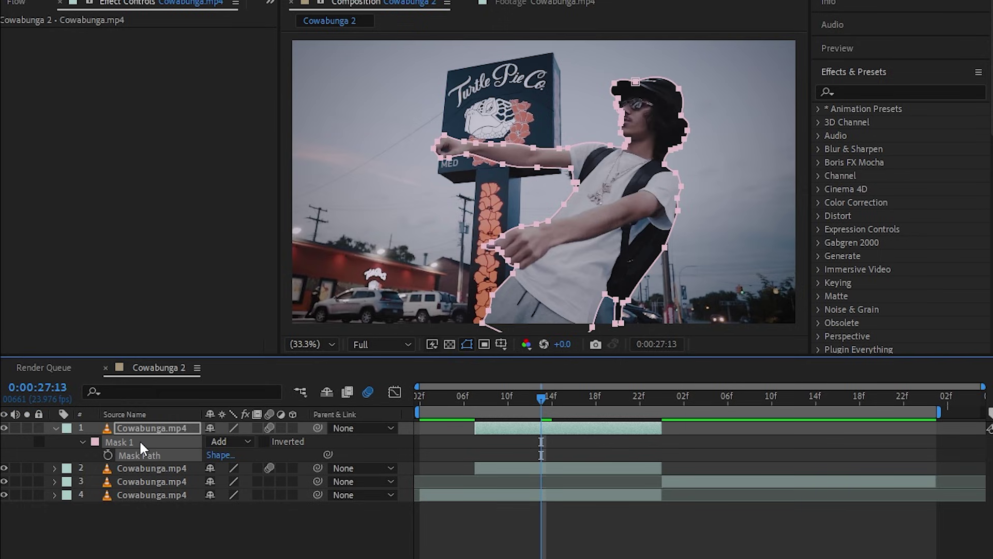
key(Delete)
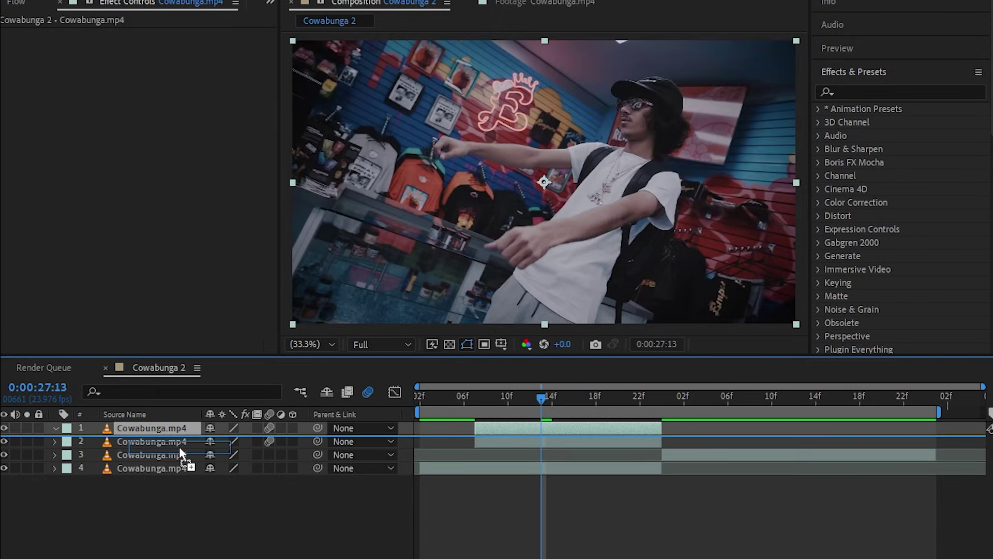
click(179, 445)
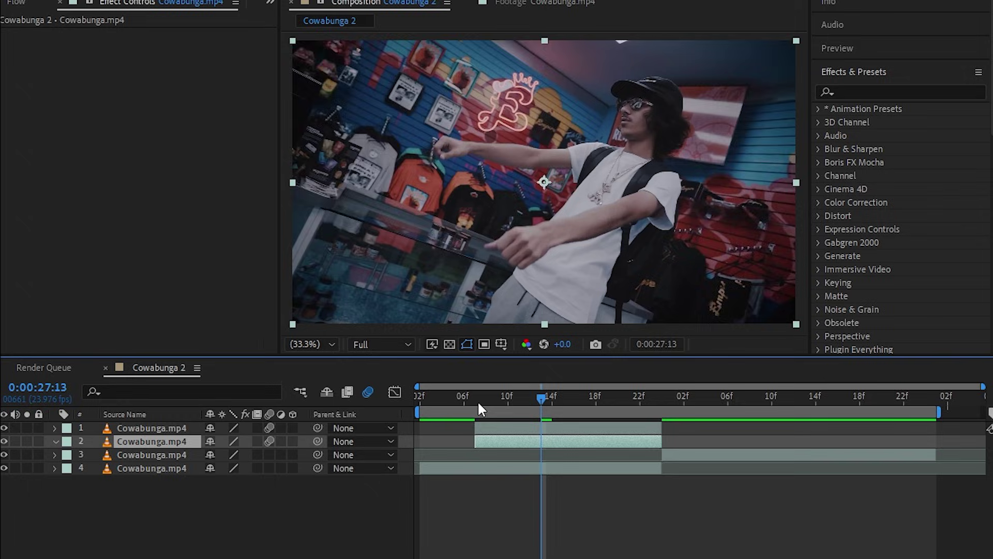
Step: Toggle the visibility of the unmasked freeze-frame layer to compare the background with the cutout
click(4, 441)
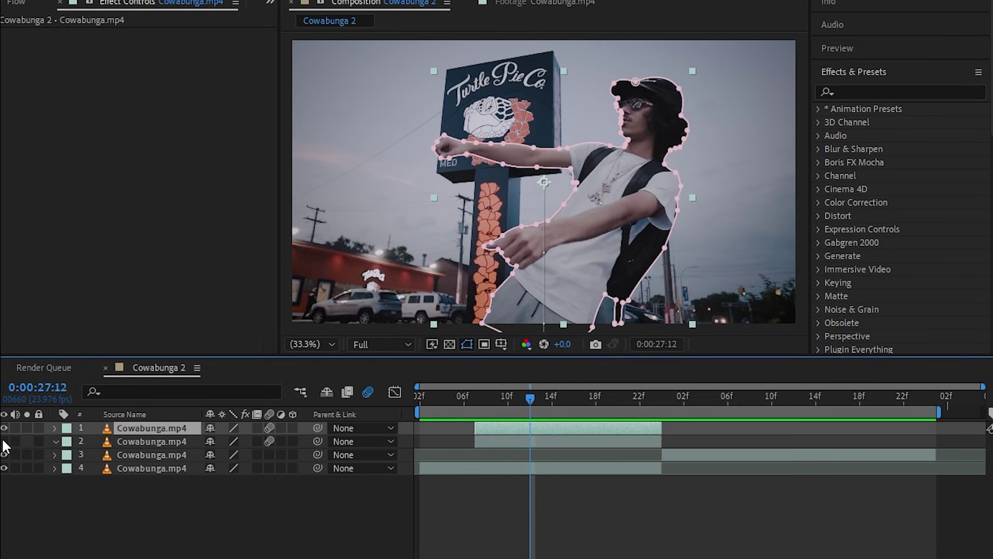
click(4, 441)
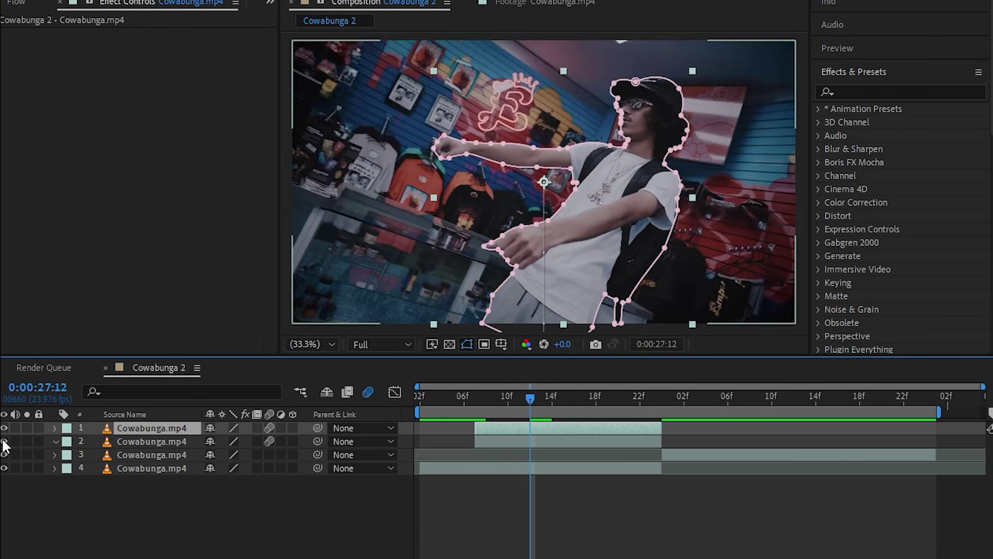
click(4, 441)
click(4, 442)
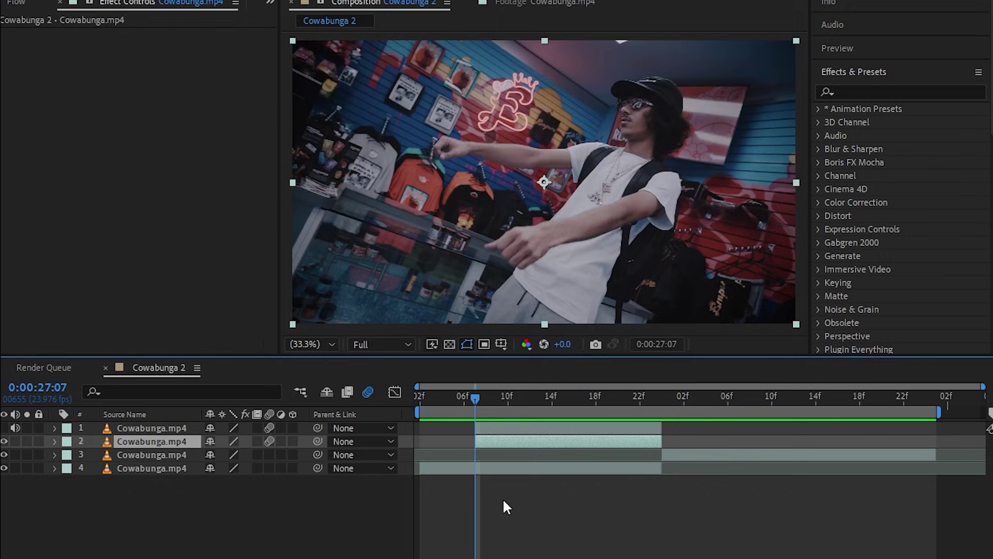
Step: Trim the start of the unmasked freeze-frame layer to 0:00:27:12
key(Page_Down)
key(Page_Down)
key(Page_Down)
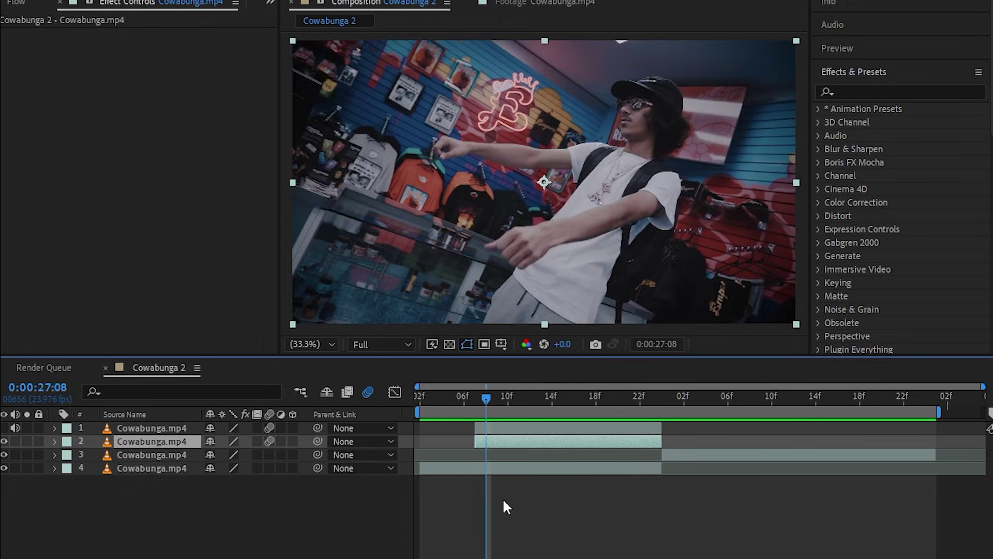
key(Page_Down)
key(Page_Down)
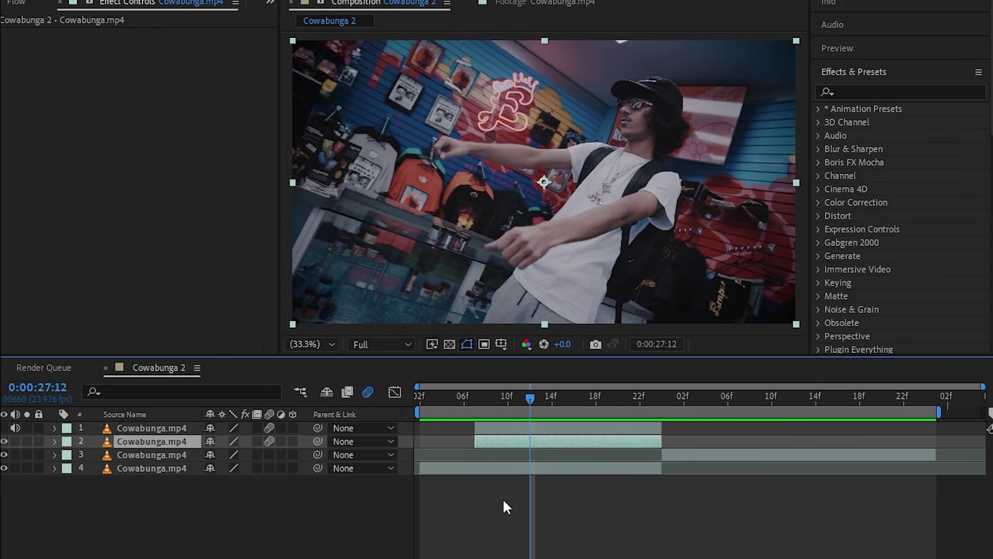
drag(480, 441, 531, 444)
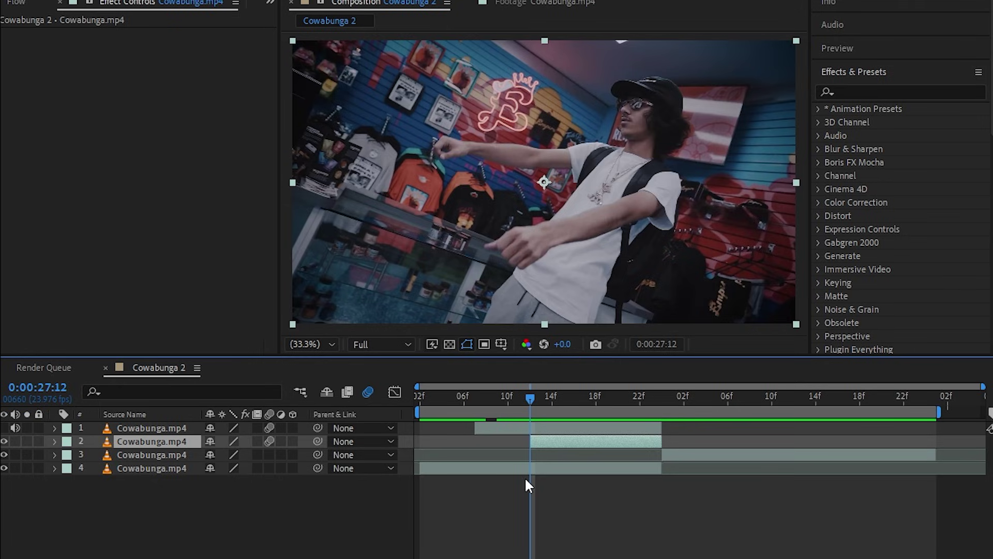
Step: Scale the unmasked freeze-frame layer to 44% and start Scale keyframing at 0:00:27:12
key(s)
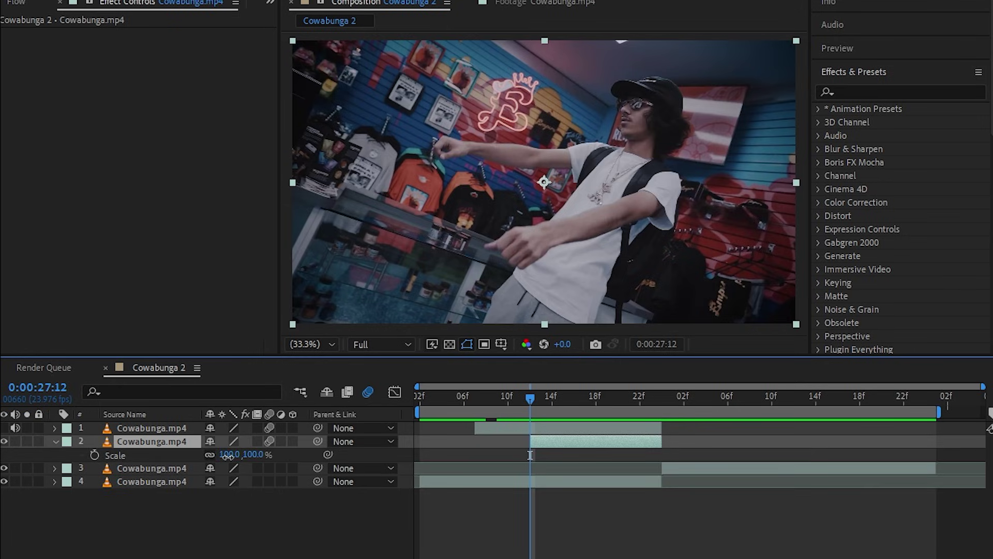
drag(228, 455, 193, 482)
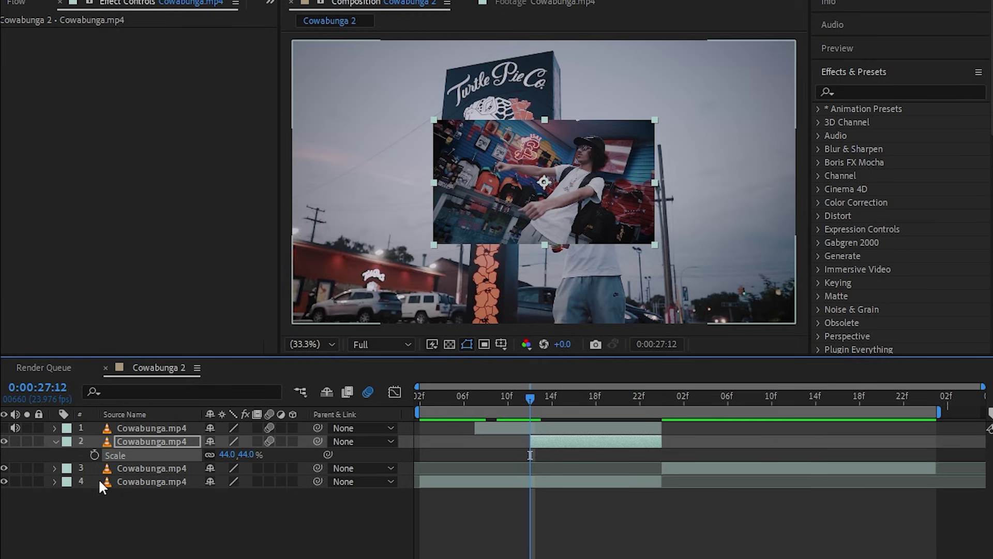
click(95, 454)
Step: Keyframe the freeze-frame layer's Position at 0:00:27:12 and 0:00:27:16, setting the first to 960, -396 above the frame
key(p)
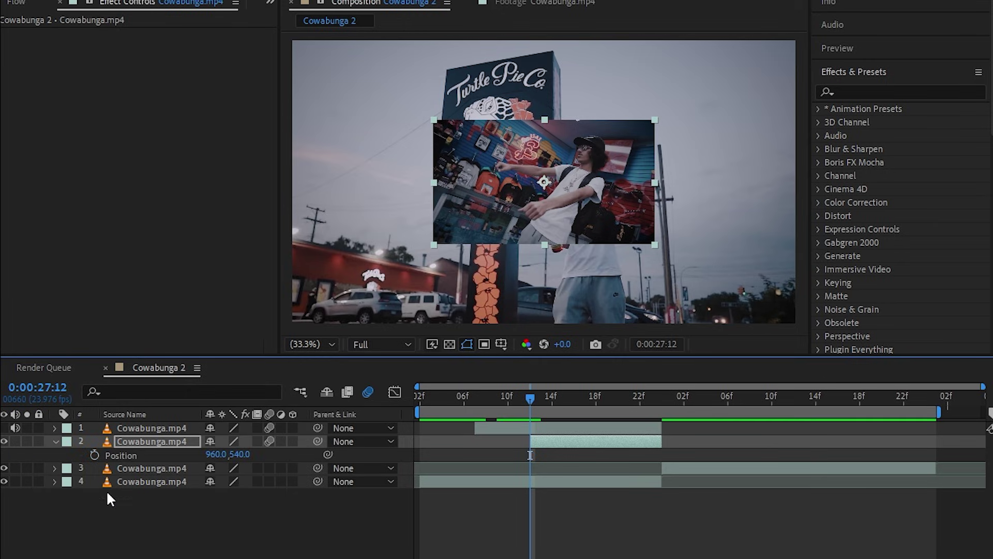
click(95, 454)
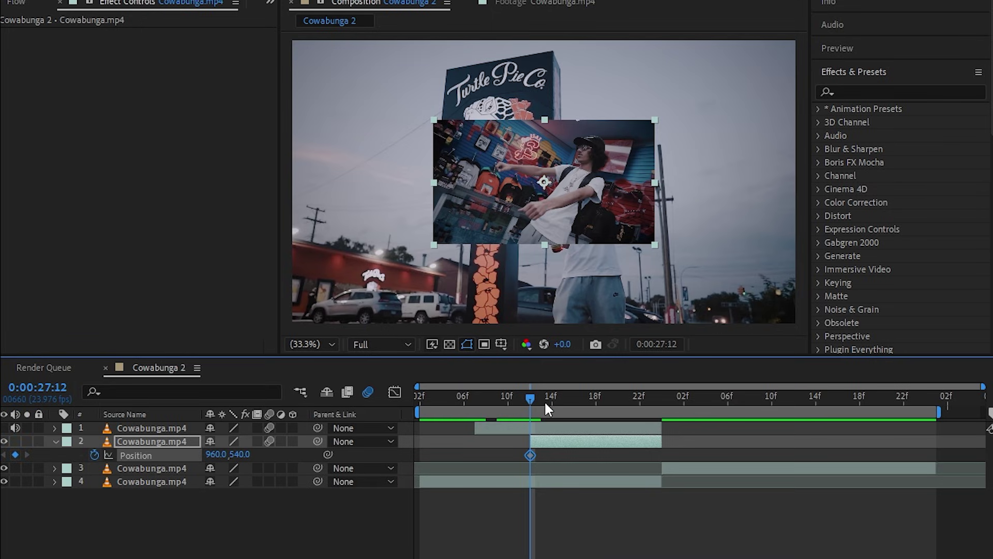
drag(546, 403, 571, 405)
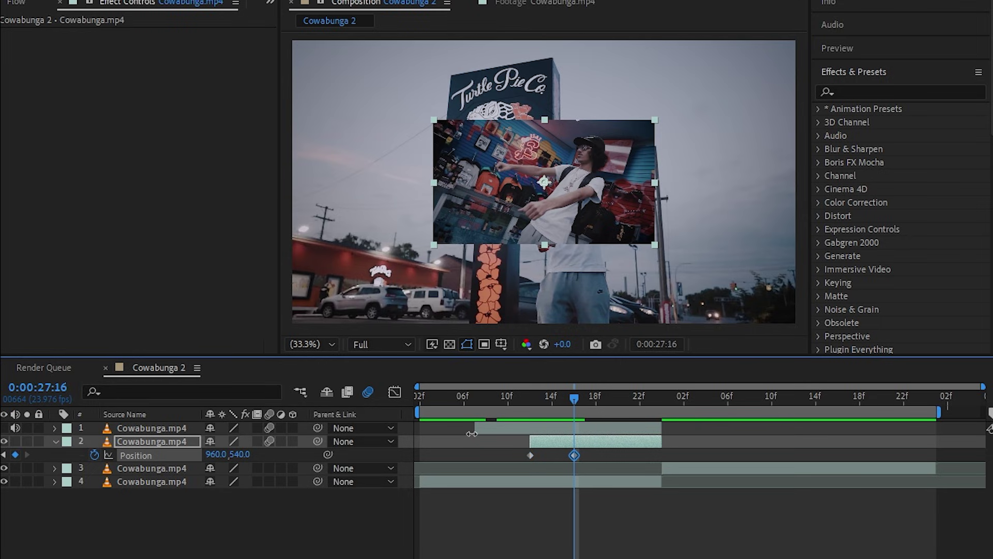
click(532, 394)
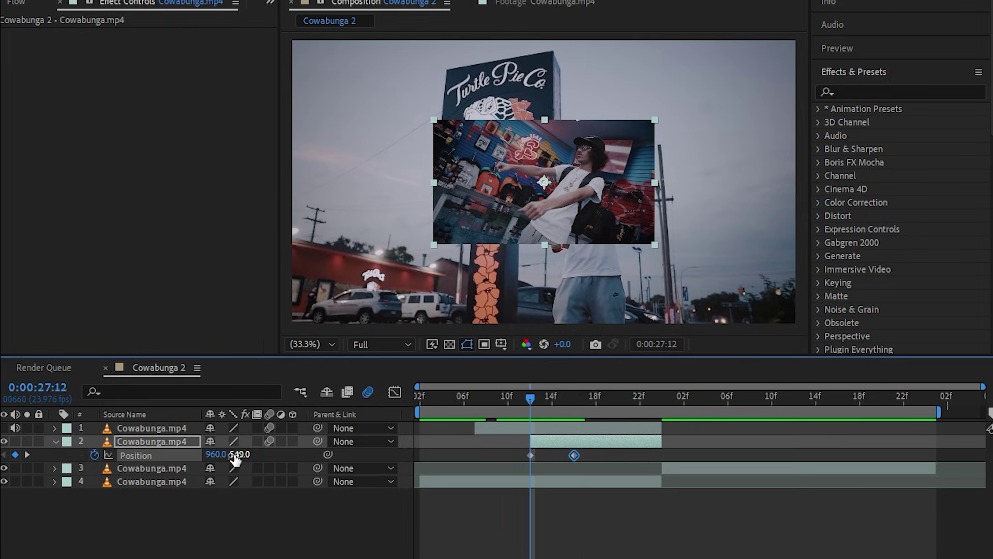
drag(238, 455, 1, 534)
Step: Set the freeze-frame layer's Position to 960, 848 at 0:00:27:18
drag(530, 399, 576, 442)
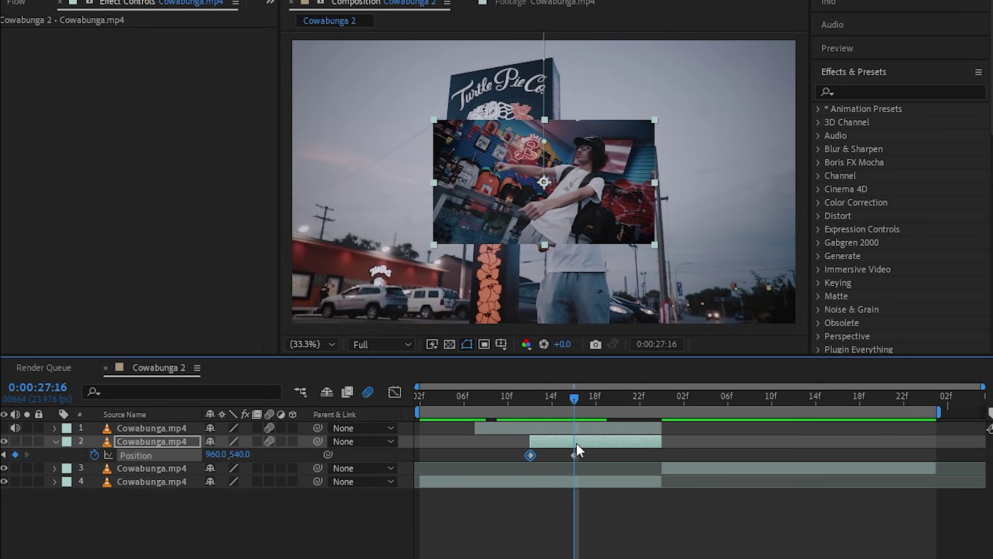
key(Page_Down)
key(Page_Down)
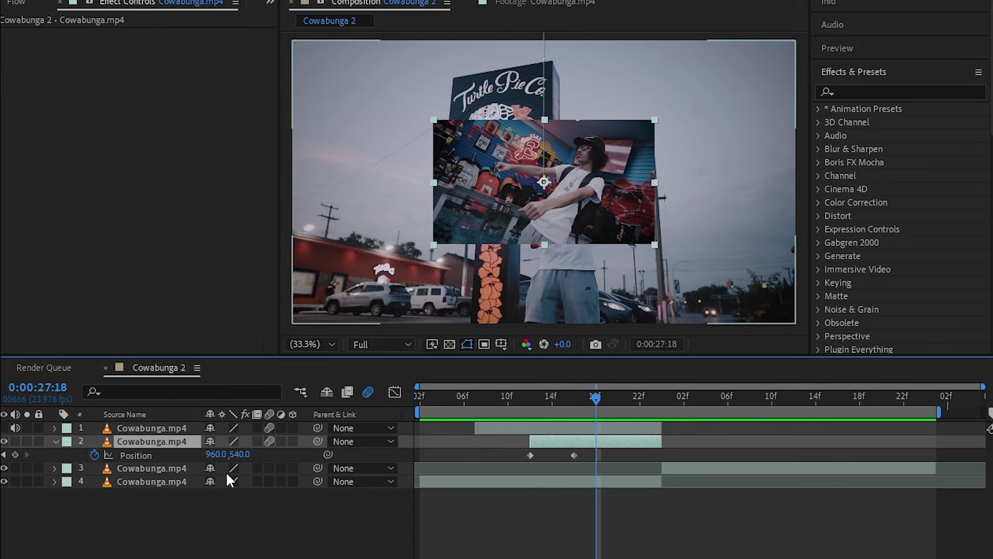
drag(241, 455, 445, 493)
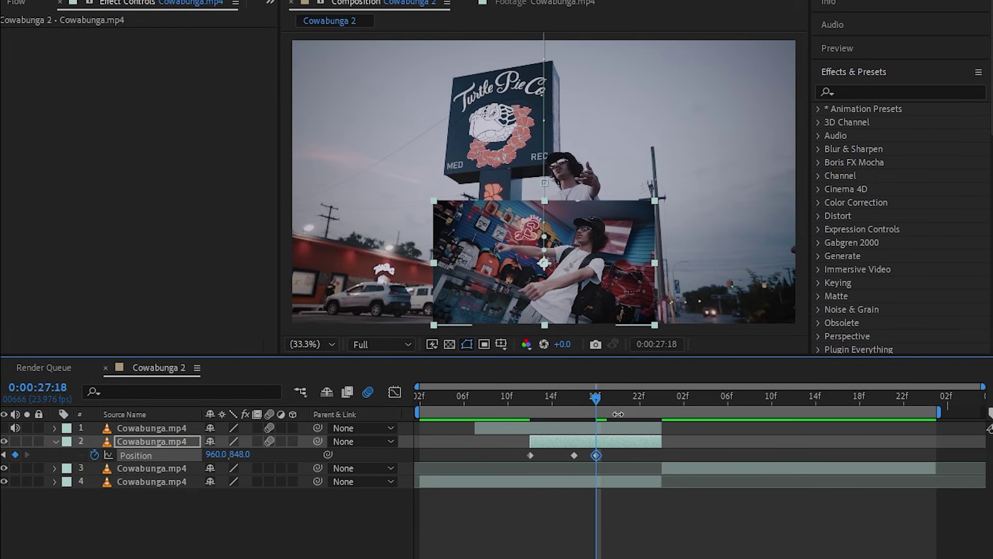
Step: Reset the freeze-frame layer's Position to the frame center, 960, 540, at 0:00:27:20
drag(528, 403, 615, 430)
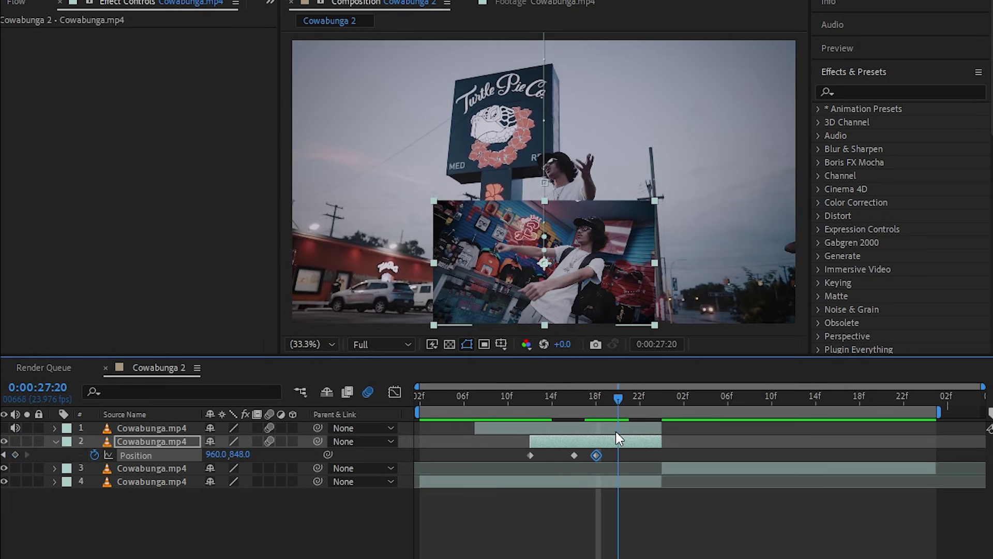
right_click(142, 455)
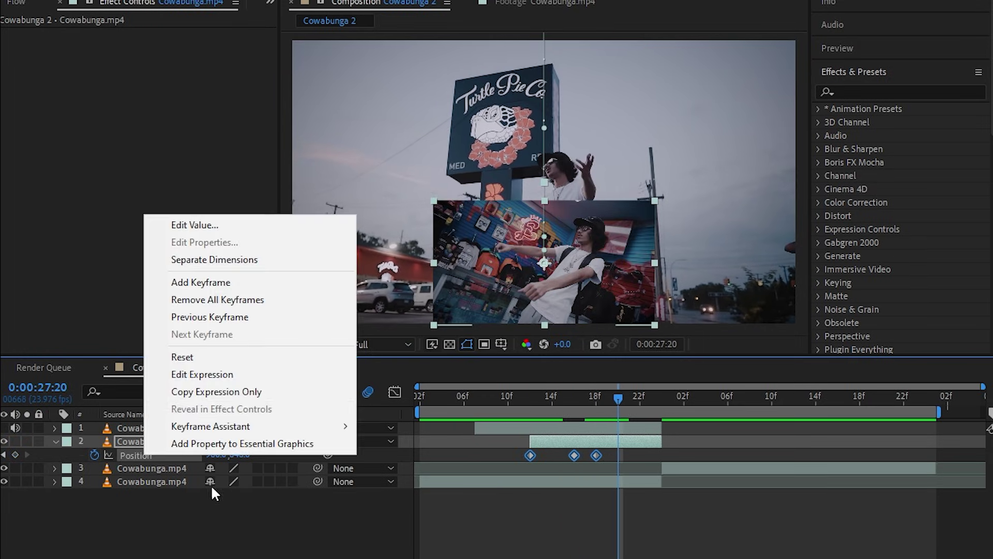
click(198, 358)
Step: Preview the drop-in movement and shift the last Position keyframe to 0:00:27:21
drag(563, 396, 499, 411)
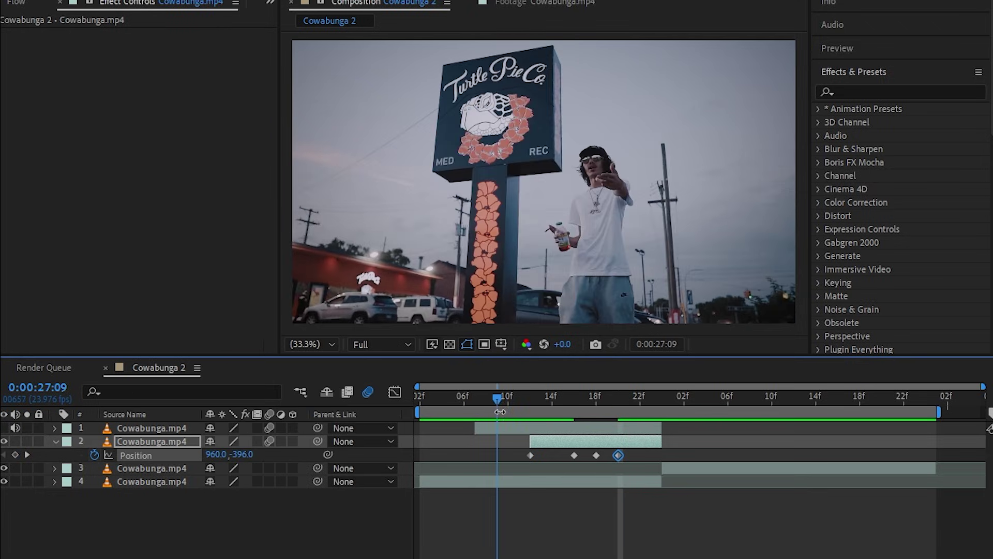
key(space)
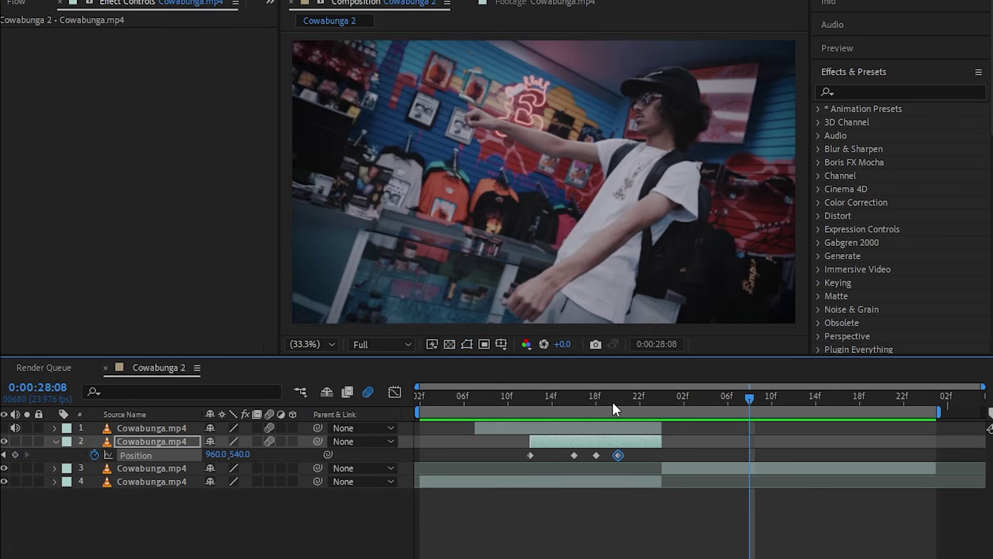
click(570, 403)
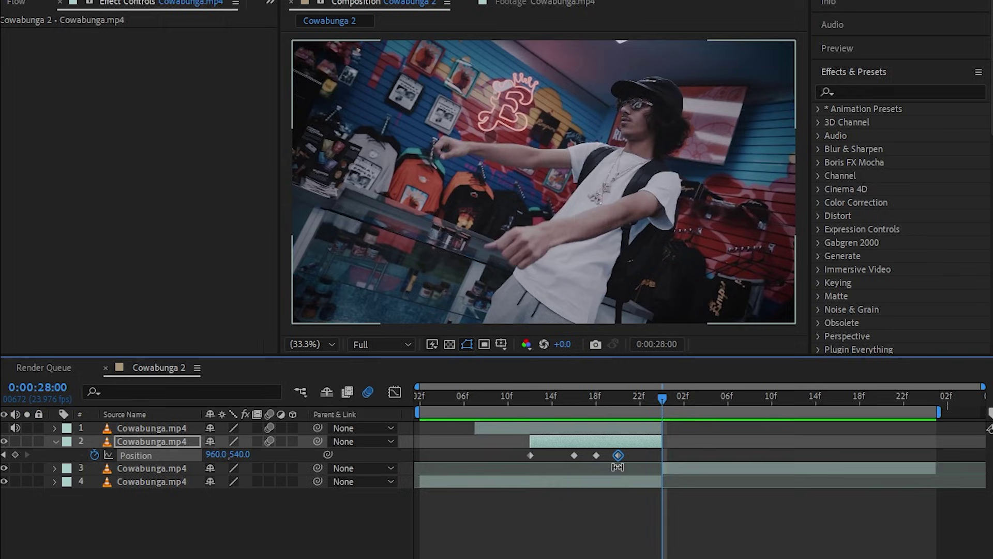
drag(618, 455, 630, 455)
Step: Keyframe the freeze-frame layer's Rotation at 0° on 0:00:27:12 and 17° on 0:00:27:18
drag(581, 404, 541, 402)
key(Page_Up)
key(r)
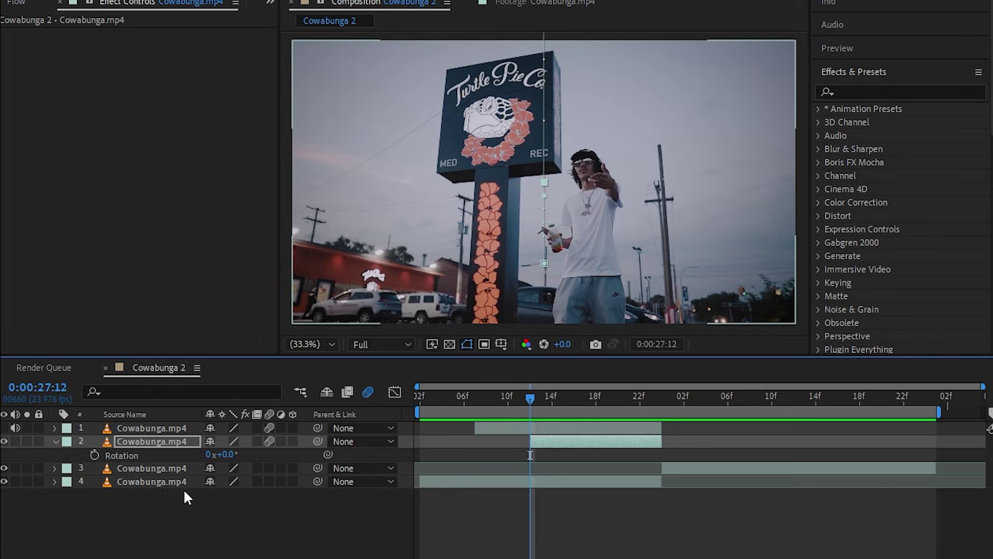
click(95, 454)
key(Page_Down)
key(Page_Down)
key(Page_Down)
key(Page_Down)
key(Page_Down)
key(Page_Down)
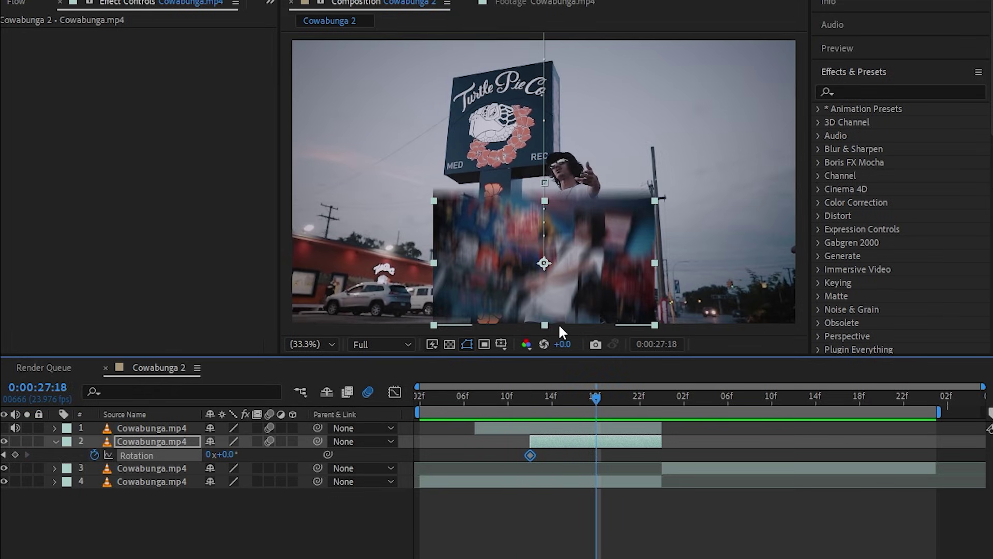
mouse_move(229, 454)
mouse_down()
mouse_move(246, 458)
mouse_move(235, 455)
mouse_up()
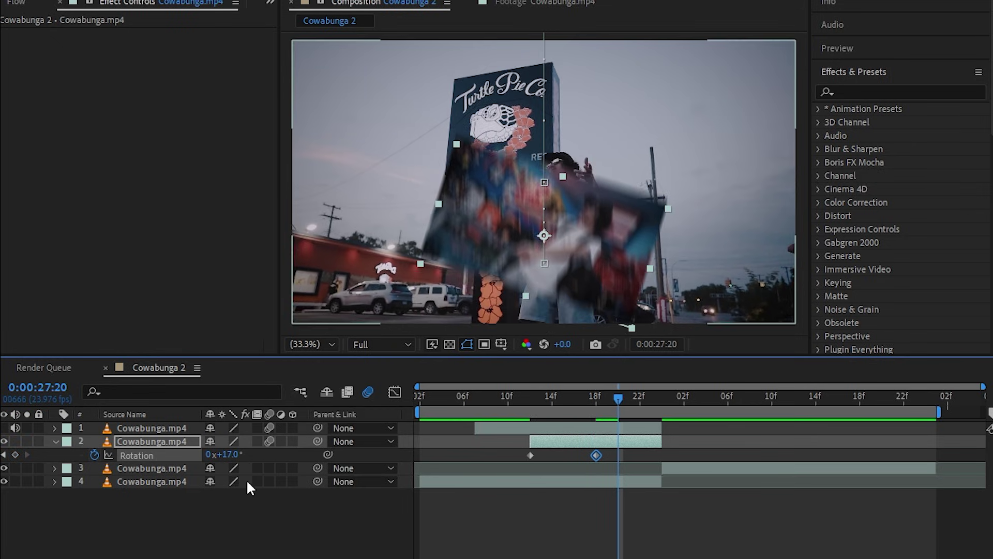
Step: Set the freeze-frame layer's Rotation back to 0° at 0:00:27:21 and preview the transition
key(Page_Down)
right_click(226, 449)
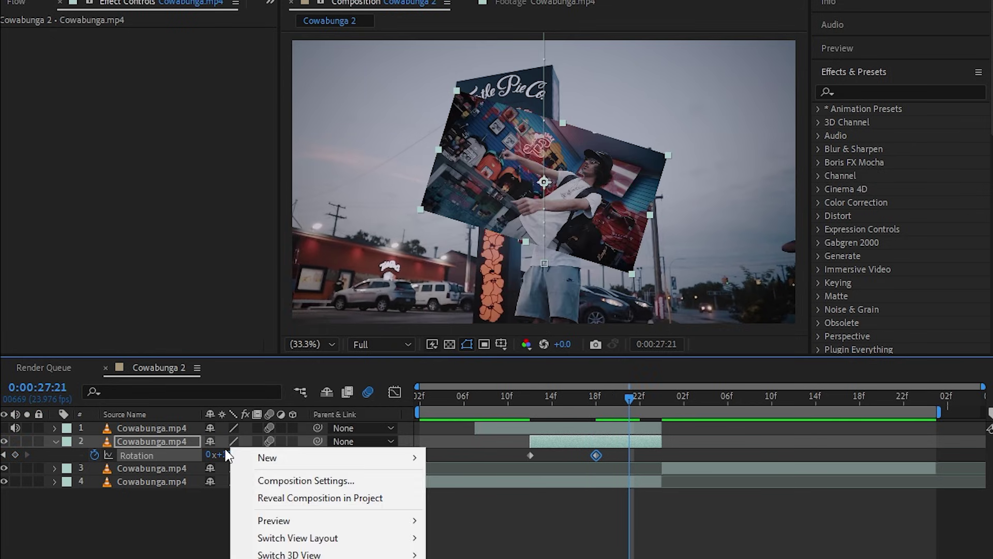
click(226, 450)
click(224, 454)
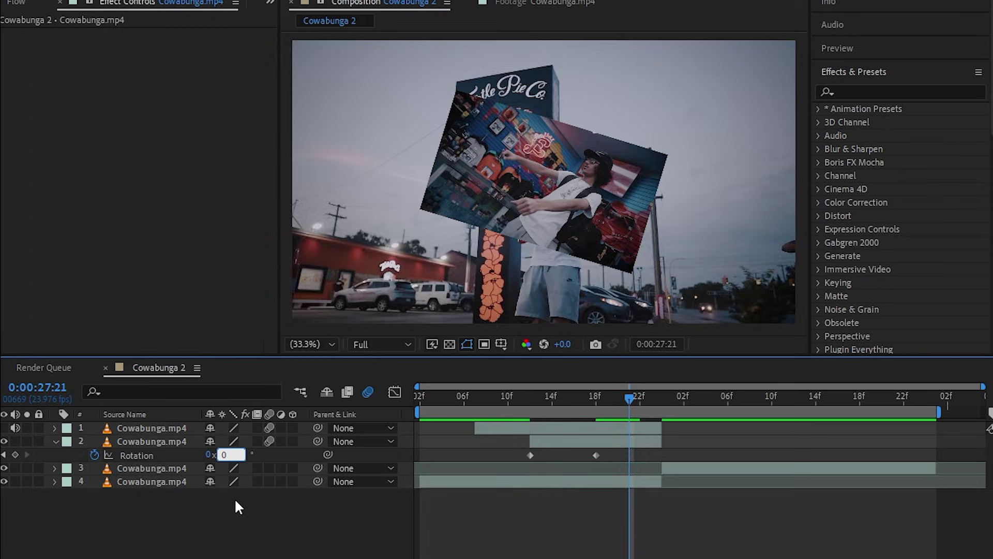
key(Return)
key(space)
key(space)
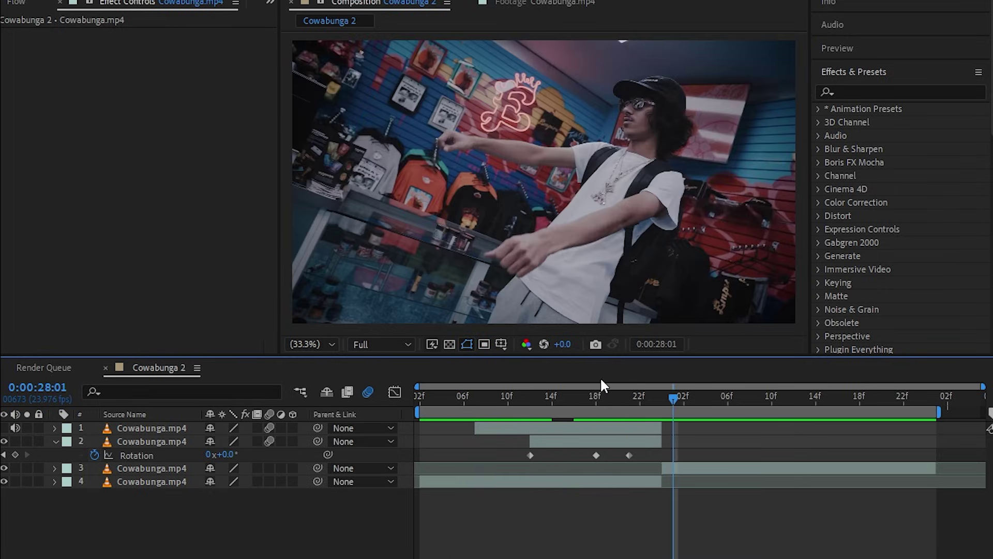
Step: Add a Scale keyframe holding 44% on the freeze-frame layer at 0:00:27:20
click(595, 397)
click(569, 441)
key(s)
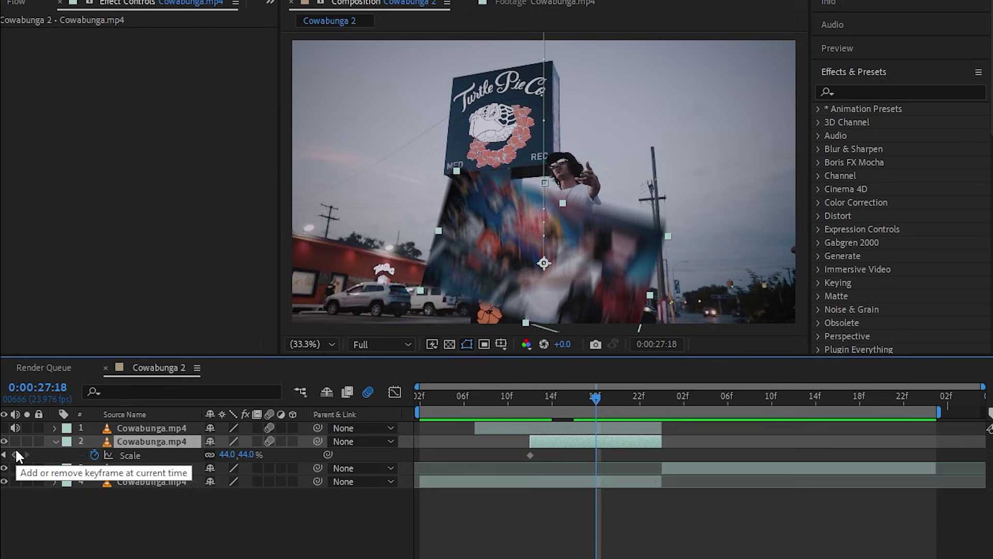
key(Page_Down)
key(Page_Down)
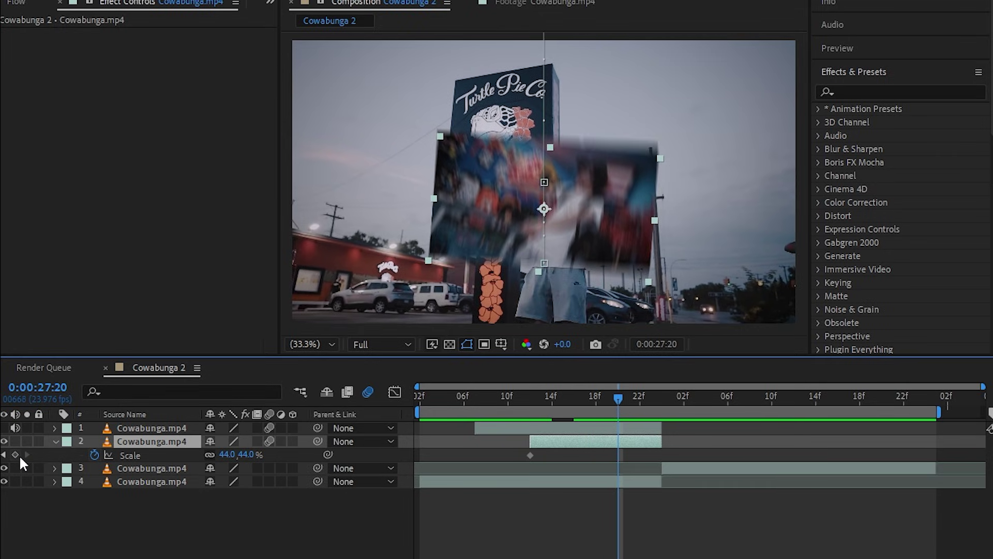
click(17, 458)
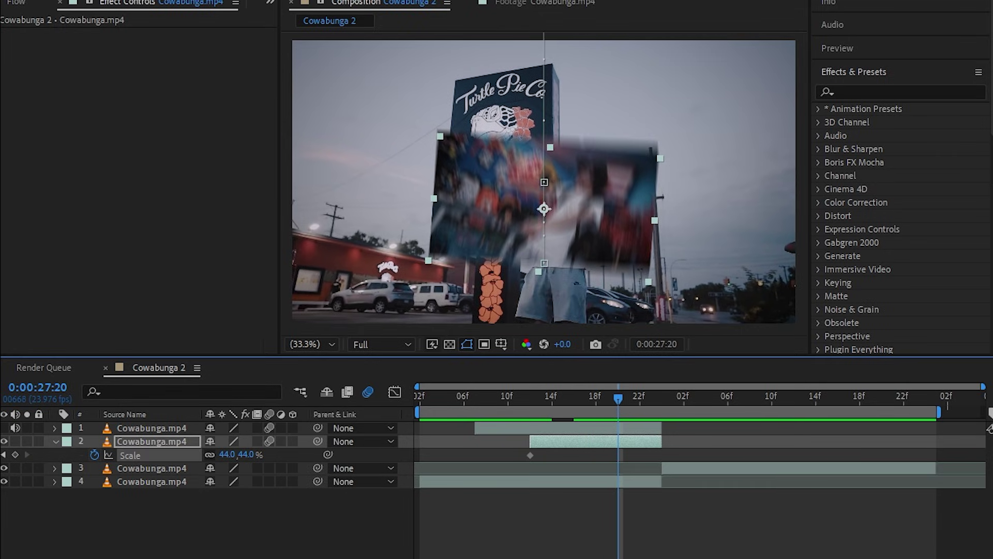
click(15, 455)
Step: Set the freeze-frame layer's Scale to 100% at 0:00:27:23 and preview the zoom
drag(634, 407, 651, 399)
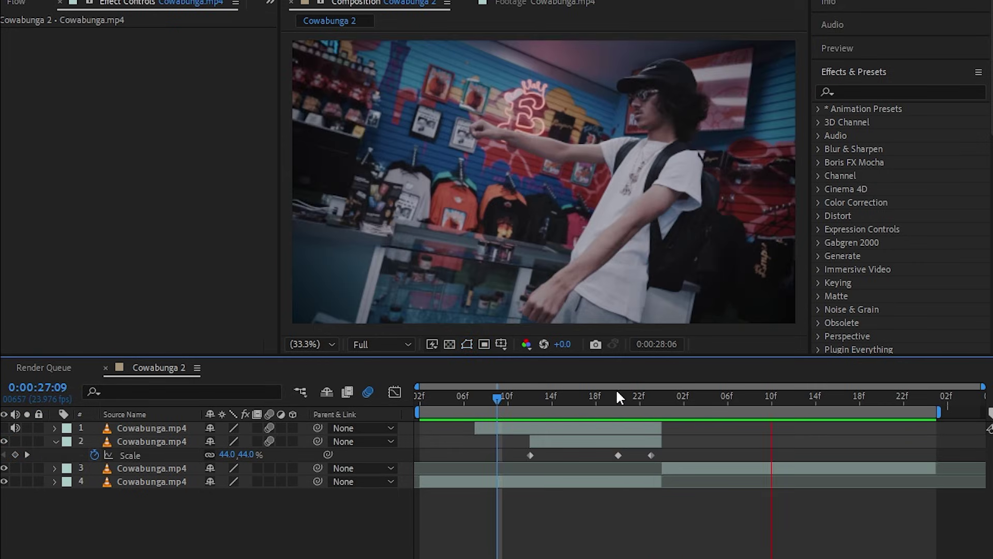
drag(552, 397, 509, 399)
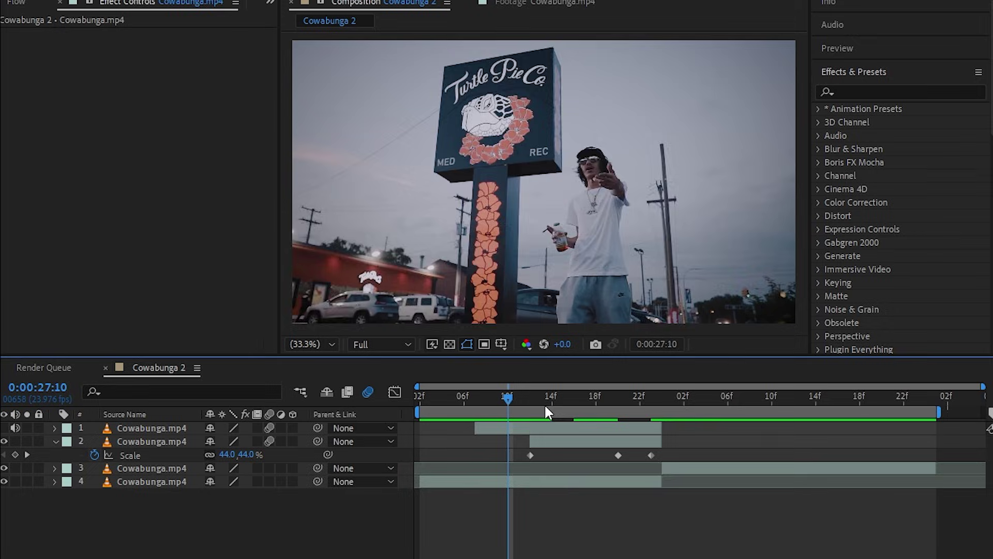
key(space)
key(space)
Step: Shift the last two Scale keyframes one frame to 0:00:27:21 and 0:00:28:00, and preview the transition
drag(594, 451, 663, 453)
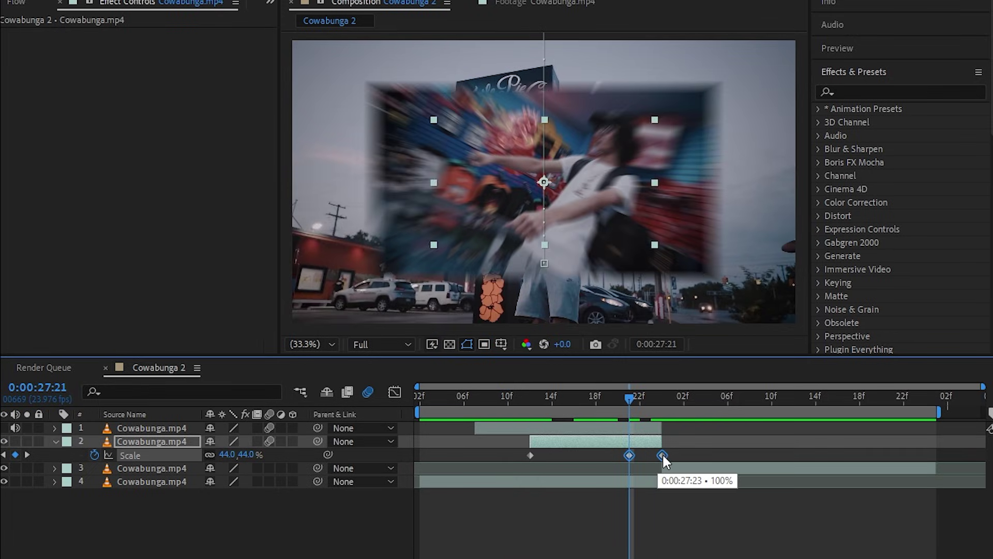
click(589, 402)
key(space)
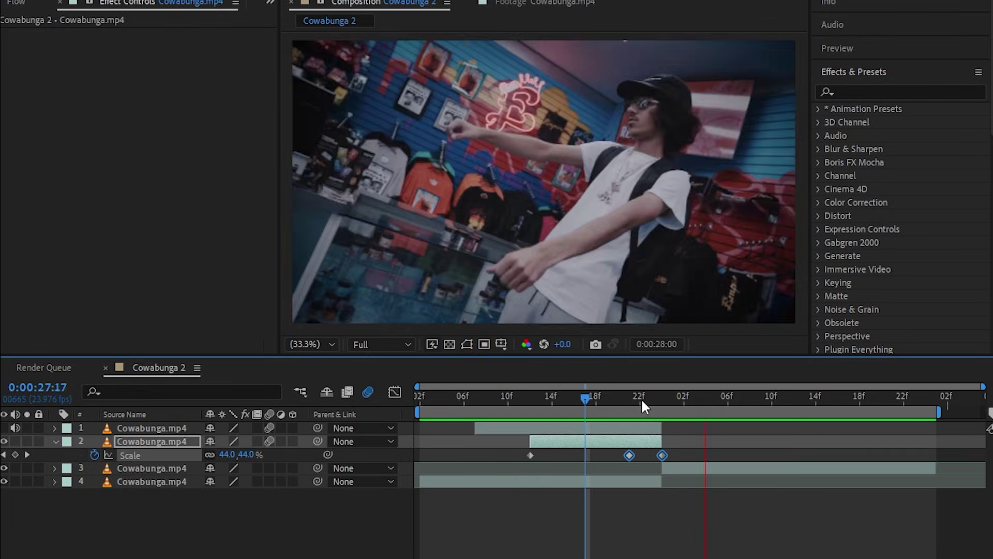
key(space)
Step: Shift the two middle Position keyframes one frame earlier, to 0:00:27:15 and 0:00:27:17, and preview the movement
key(p)
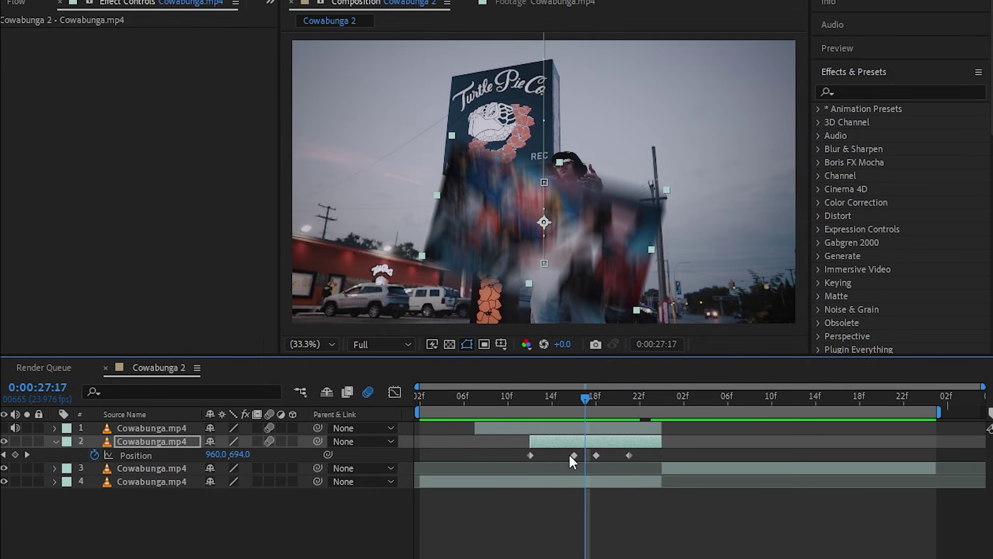
drag(617, 458, 585, 455)
click(514, 397)
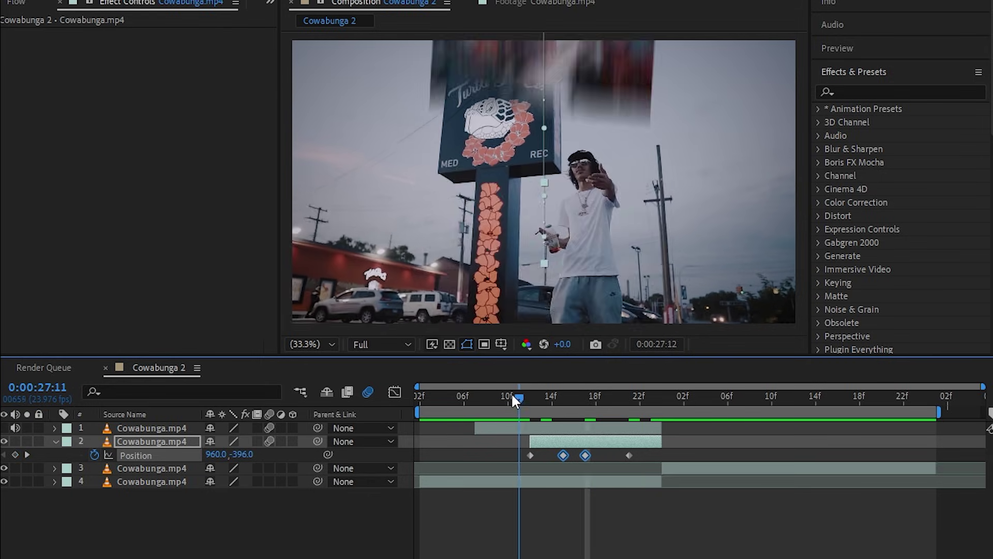
drag(512, 397, 510, 397)
key(space)
Step: Collapse the layer's Position property and replay the full transition between the two clips
key(space)
key(p)
click(489, 398)
key(space)
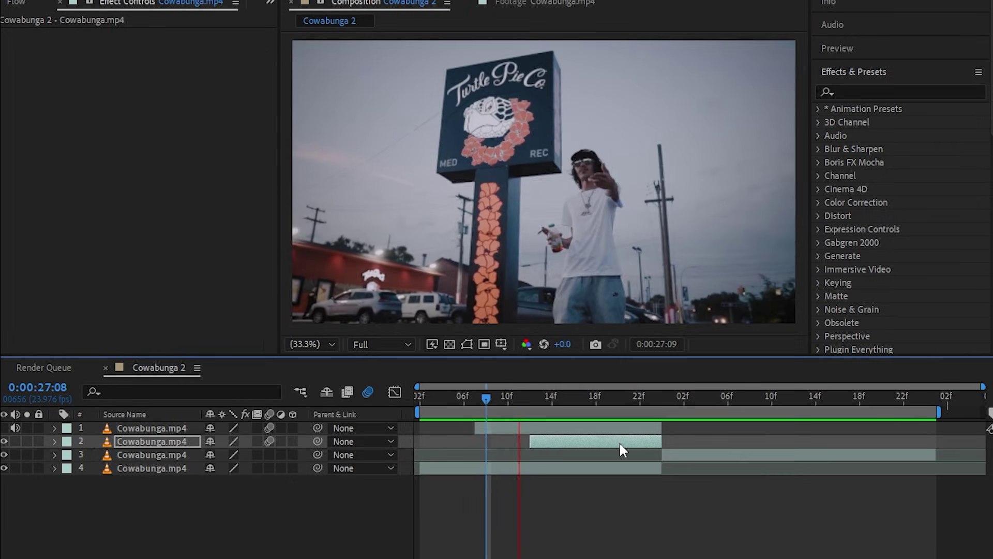
click(672, 397)
drag(629, 393, 510, 404)
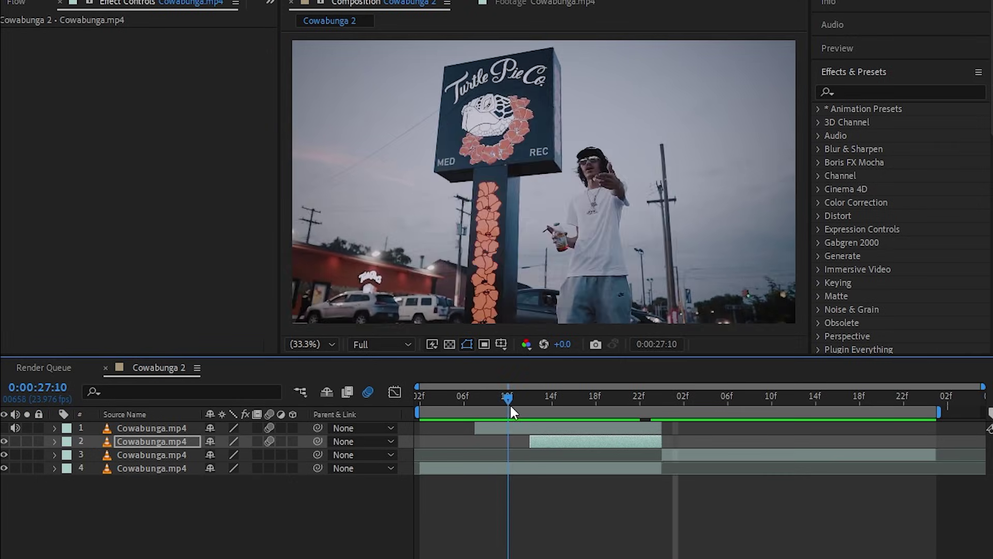
key(space)
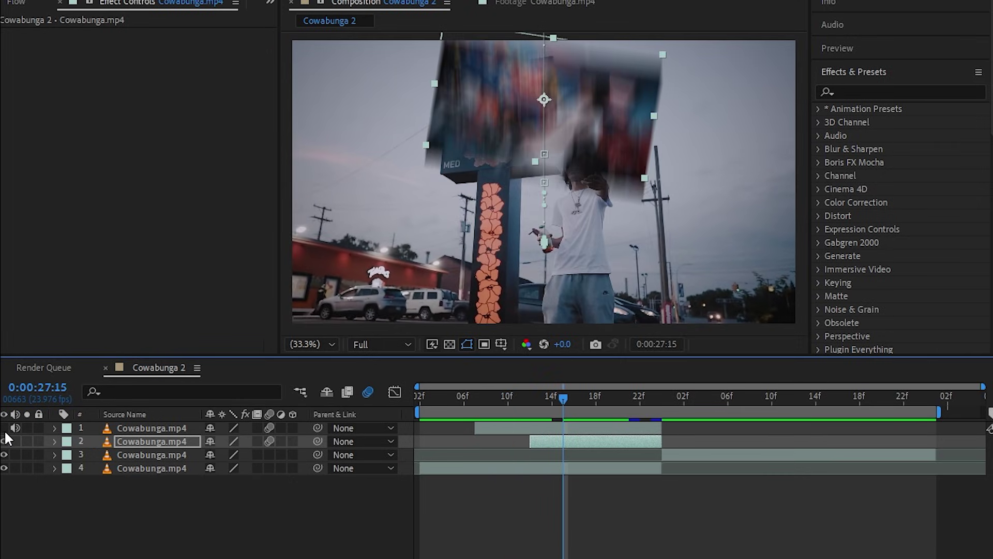
Step: Show the masked man's cutout layer again and replay the transition between the two clips
click(5, 441)
drag(571, 402, 460, 391)
click(467, 344)
key(space)
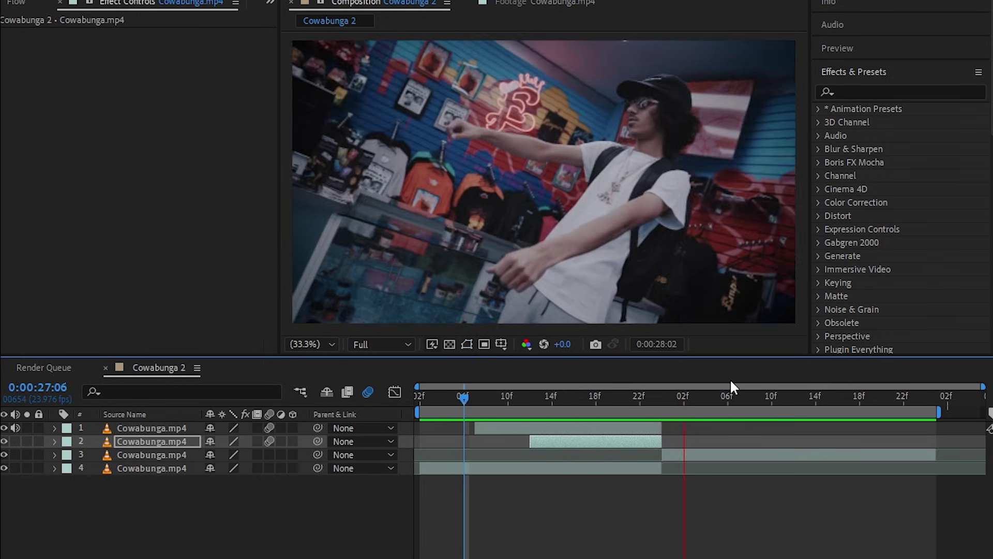
key(space)
click(570, 408)
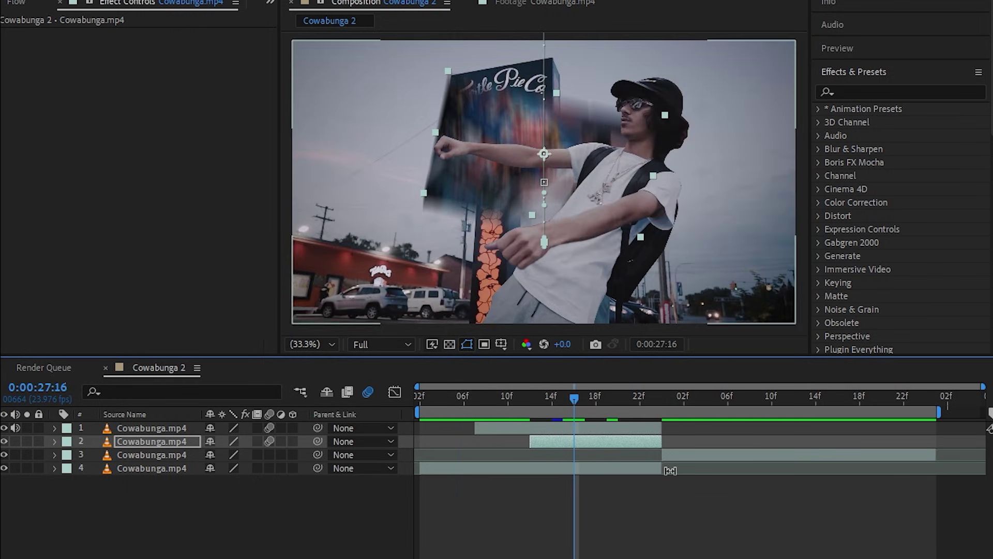
Step: Apply Easy Ease to all Position, Scale and Rotation keyframes of the freeze-frame layer and preview the movement
key(u)
drag(755, 454, 517, 507)
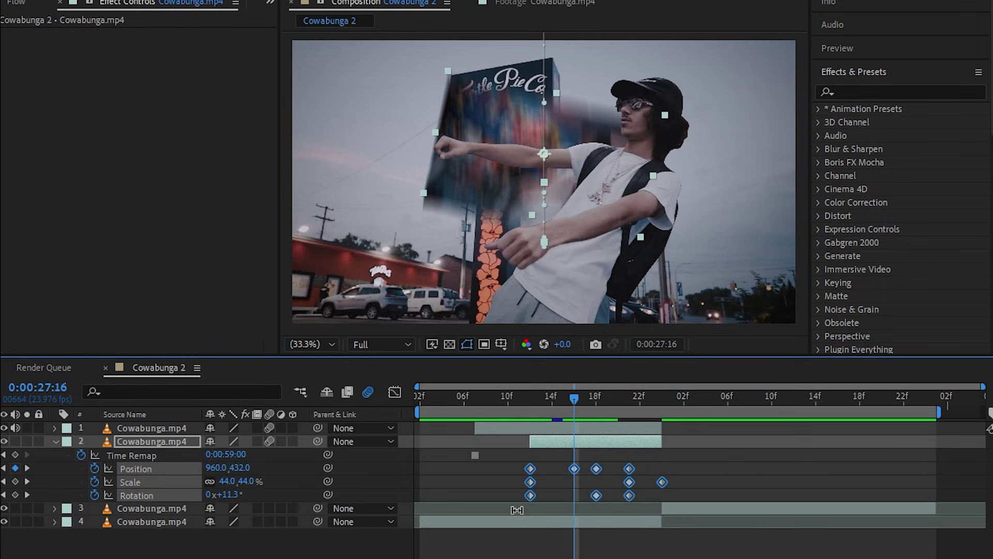
key(F9)
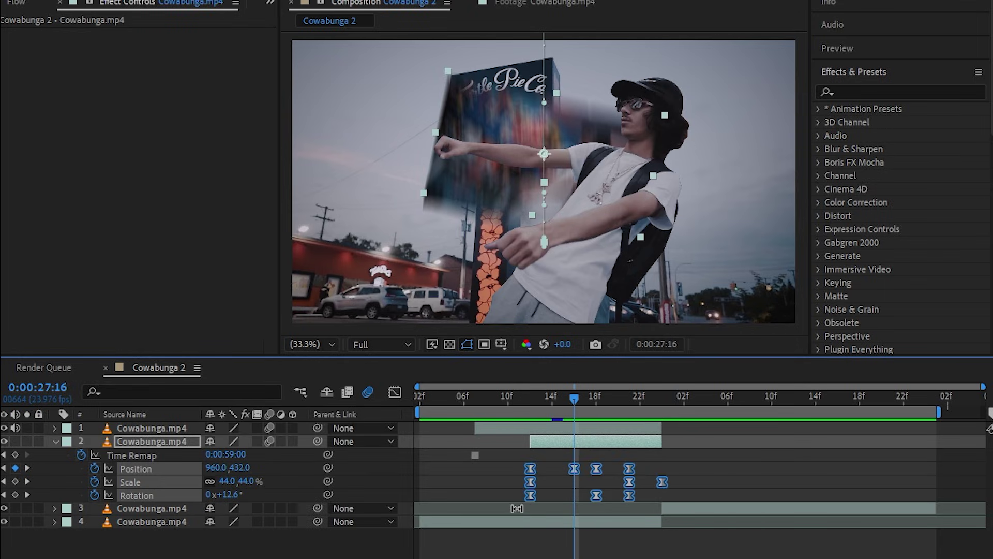
click(506, 400)
key(space)
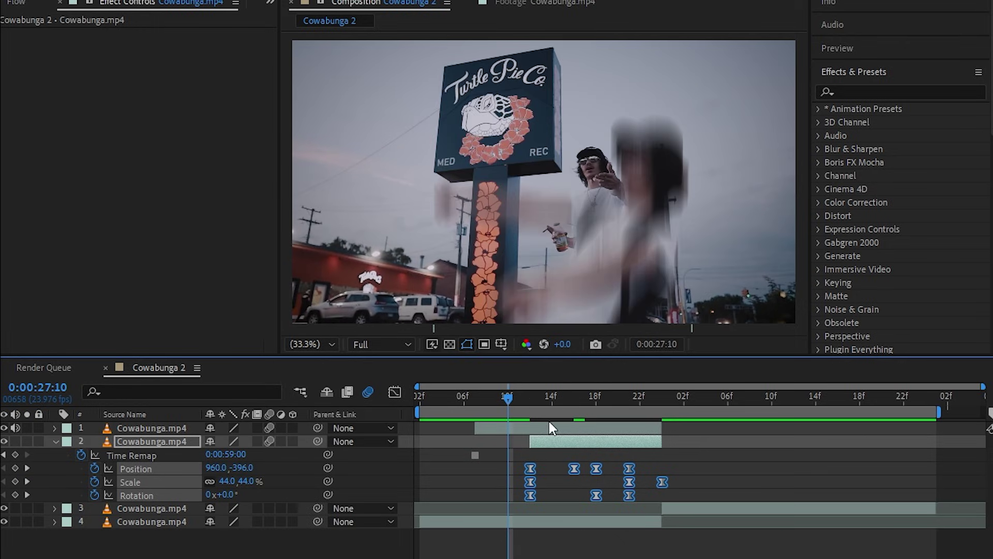
Step: Move the freeze-frame layer's last Rotation keyframe to 0:00:28:00 and replay the transition
drag(606, 401, 532, 401)
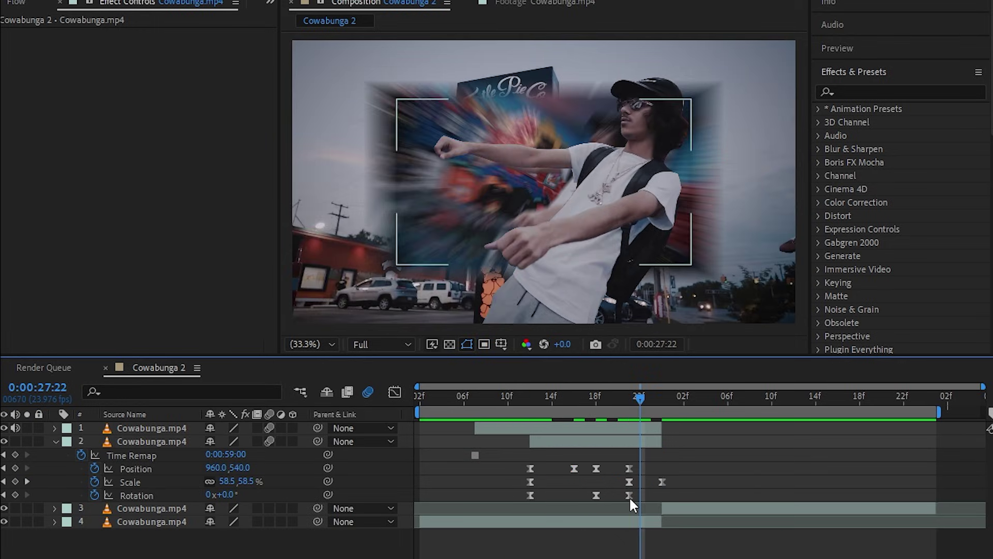
drag(630, 496, 660, 506)
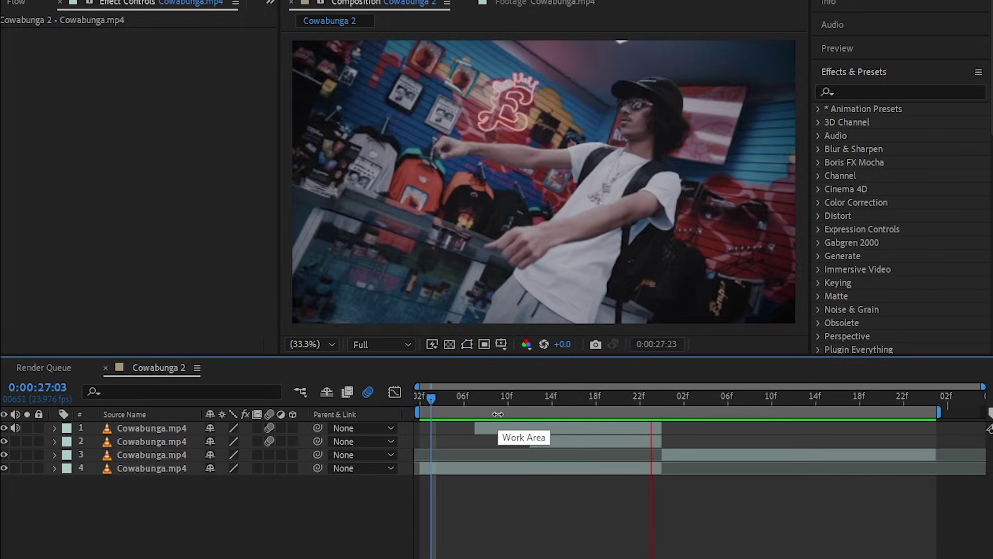
key(space)
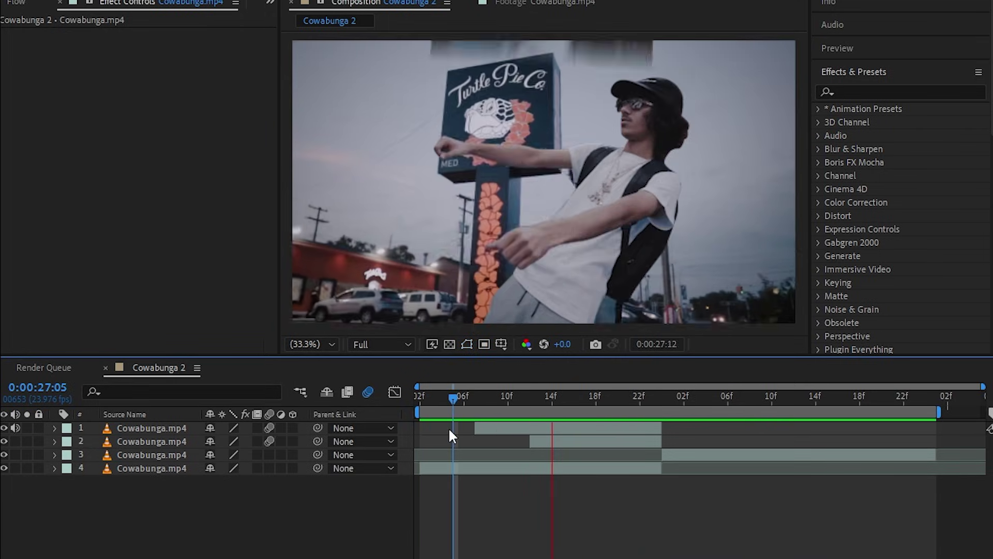
key(space)
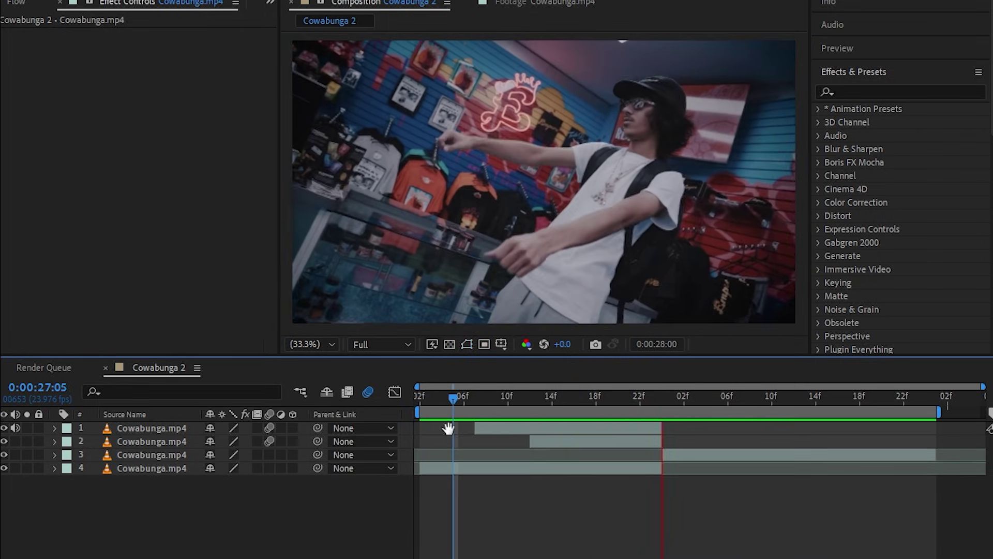
Step: Go to the cut at 0:00:28:00 and add a new adjustment layer above the clips
click(661, 398)
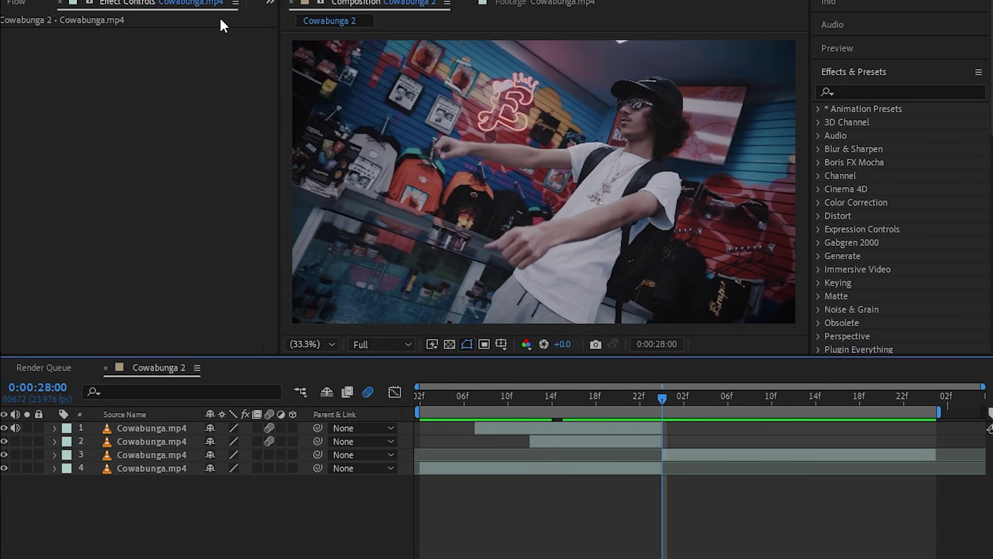
click(270, 4)
click(141, 527)
right_click(145, 528)
mouse_move(279, 346)
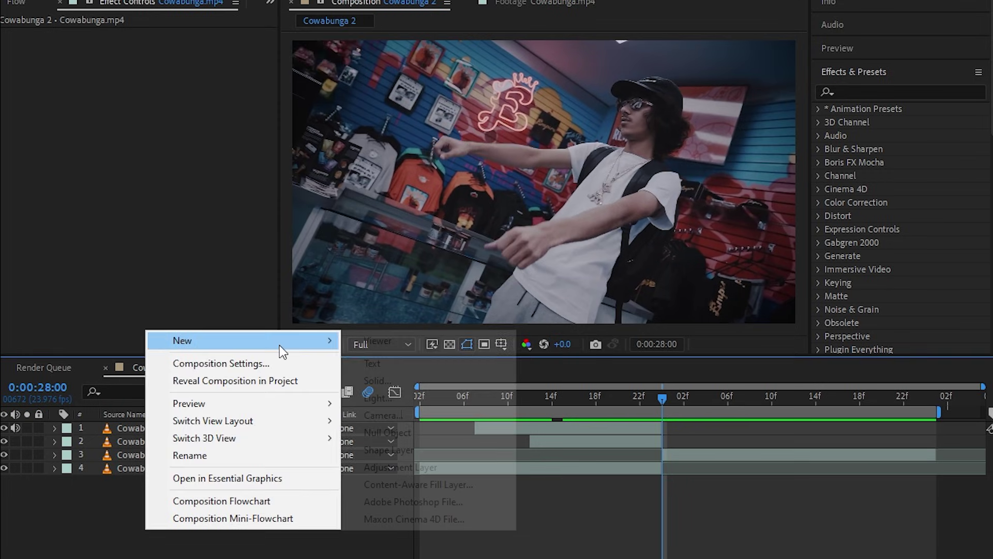
click(422, 466)
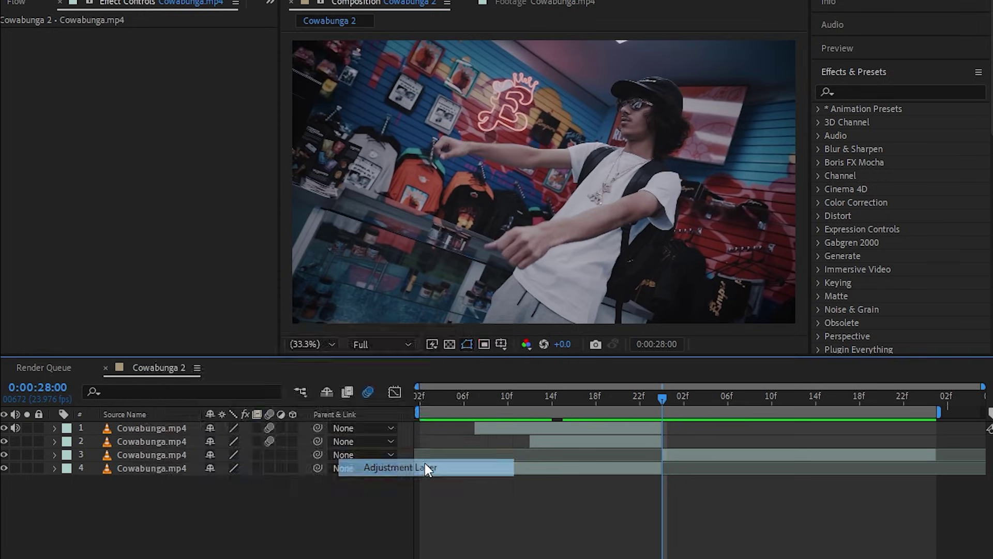
Step: Find the S_Shake effect and apply it to the adjustment layer
click(887, 93)
text(S_)
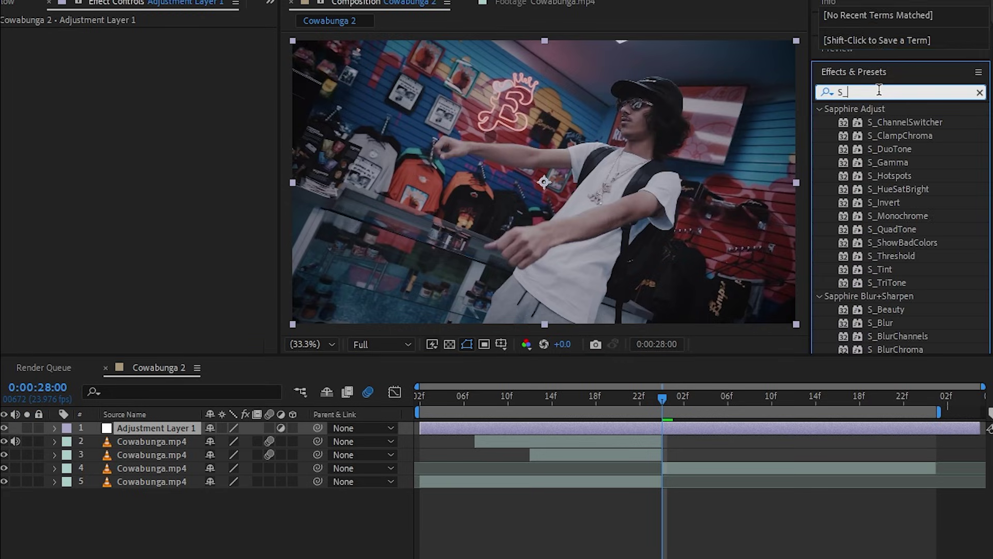
text(shake)
click(903, 120)
drag(902, 120, 689, 433)
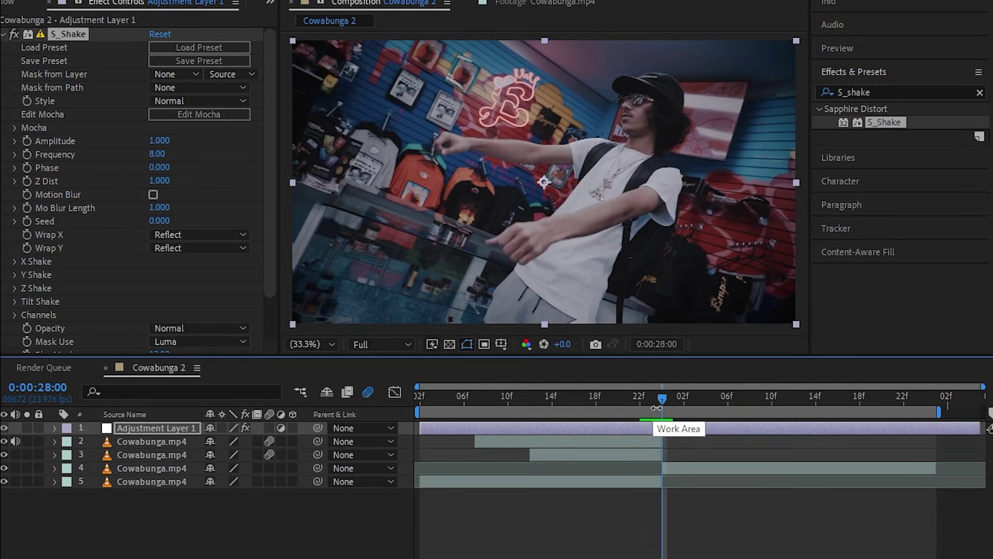
Step: Start keyframing the S_Shake Amplitude at 0:00:27:21 with a value of 0
key(Page_Up)
key(Page_Up)
key(Page_Up)
key(Page_Up)
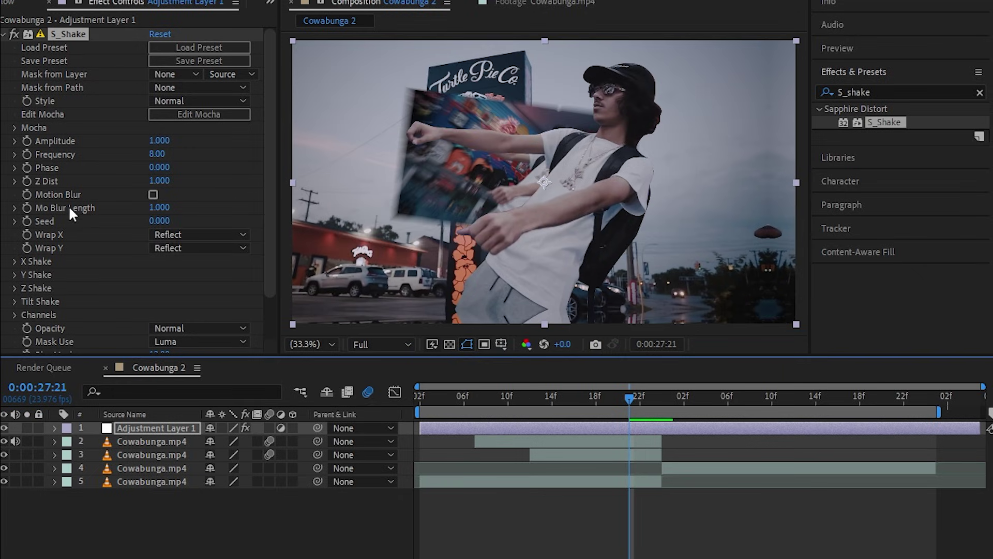
key(Page_Down)
key(Page_Up)
click(27, 140)
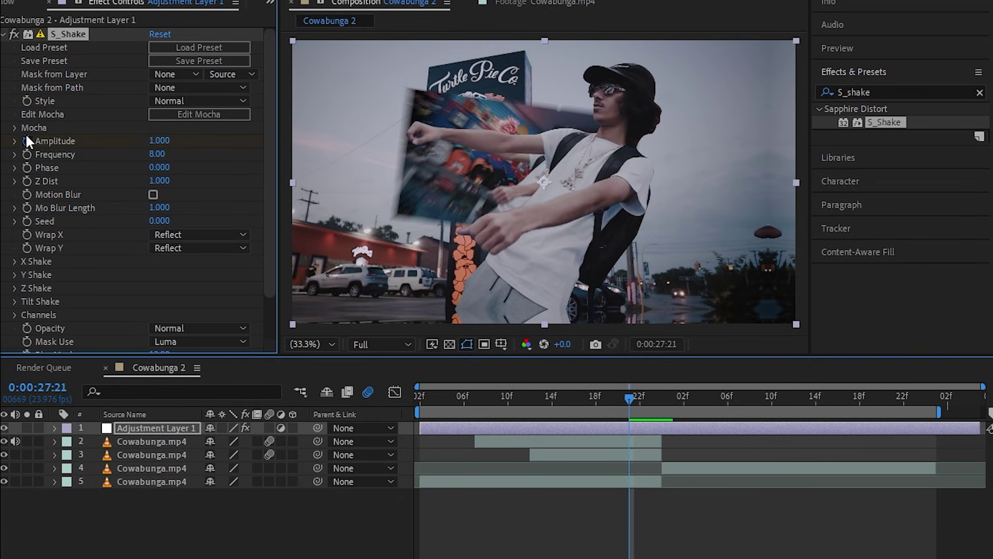
click(162, 139)
text(0)
click(223, 151)
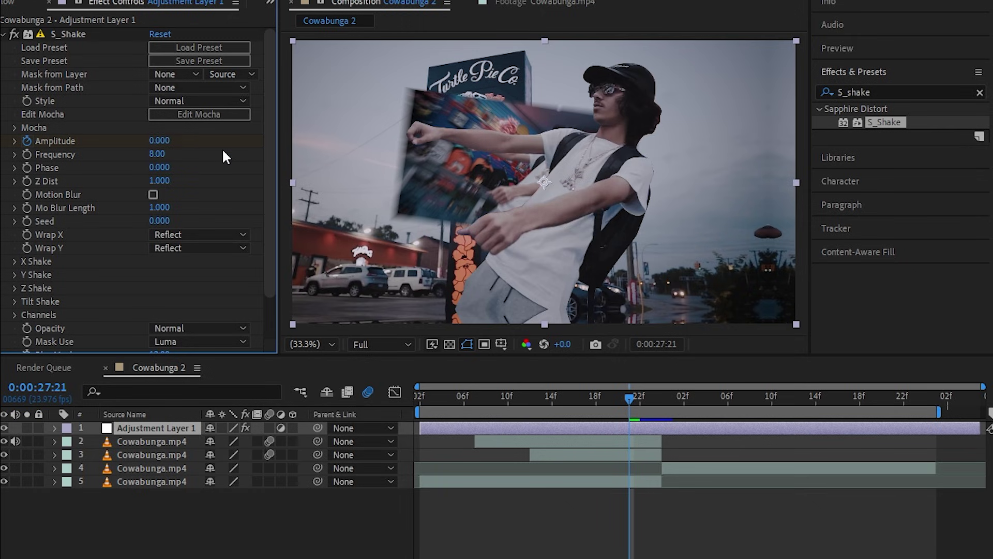
Step: Set the S_Shake Amplitude to 1 at 0:00:28:00
key(Page_Down)
key(Page_Down)
key(Page_Down)
click(166, 140)
text(1)
click(228, 141)
Step: Set the S_Shake Amplitude back to 0 at 0:00:28:04
key(Page_Down)
key(Page_Down)
key(Page_Down)
key(Page_Down)
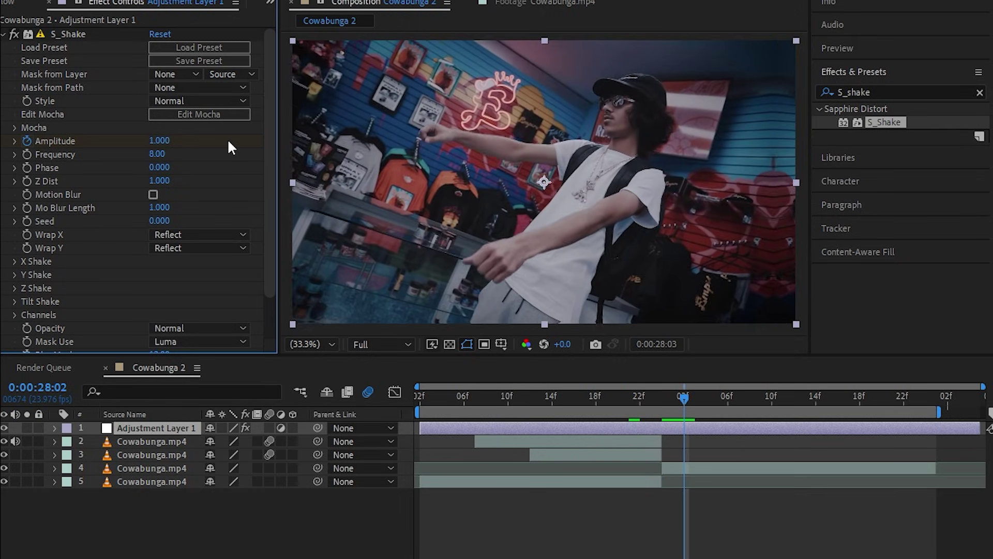
key(Page_Down)
click(165, 141)
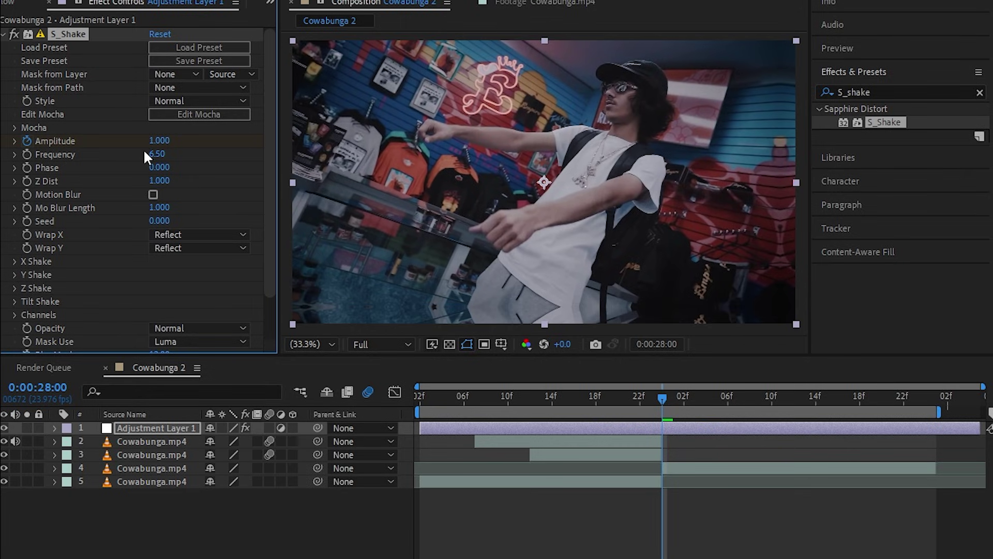
Step: Set the S_Shake Frequency to 5 and turn on the effect's Motion Blur
click(150, 153)
text(5)
key(Return)
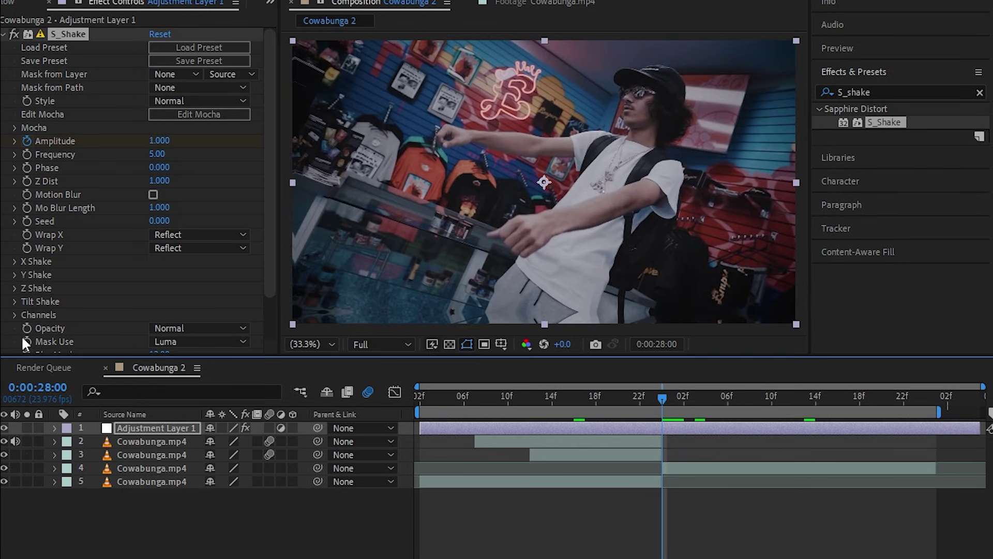
click(154, 193)
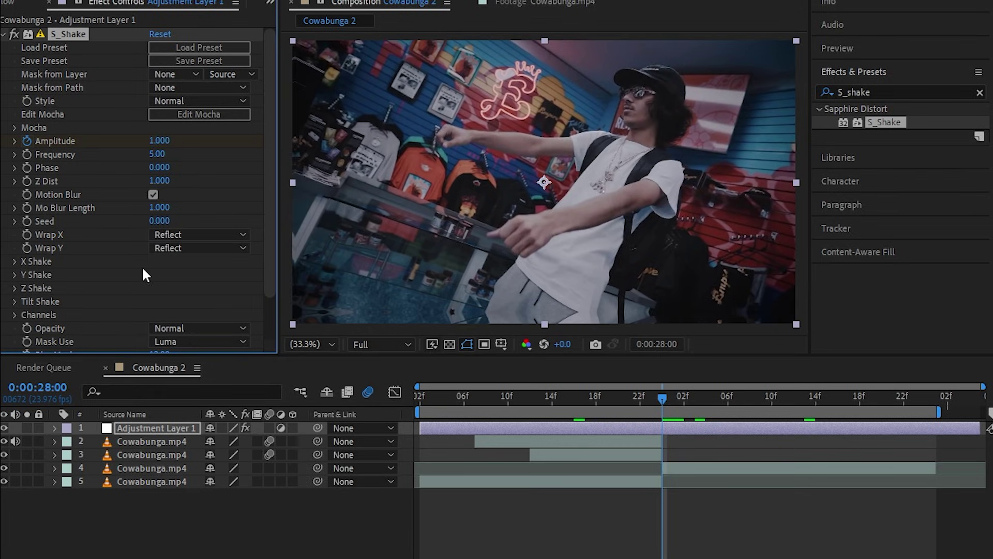
Step: Reveal the adjustment layer's keyframes and raise the Amplitude at 0:00:28:00 to 1.470, then check the shake
key(u)
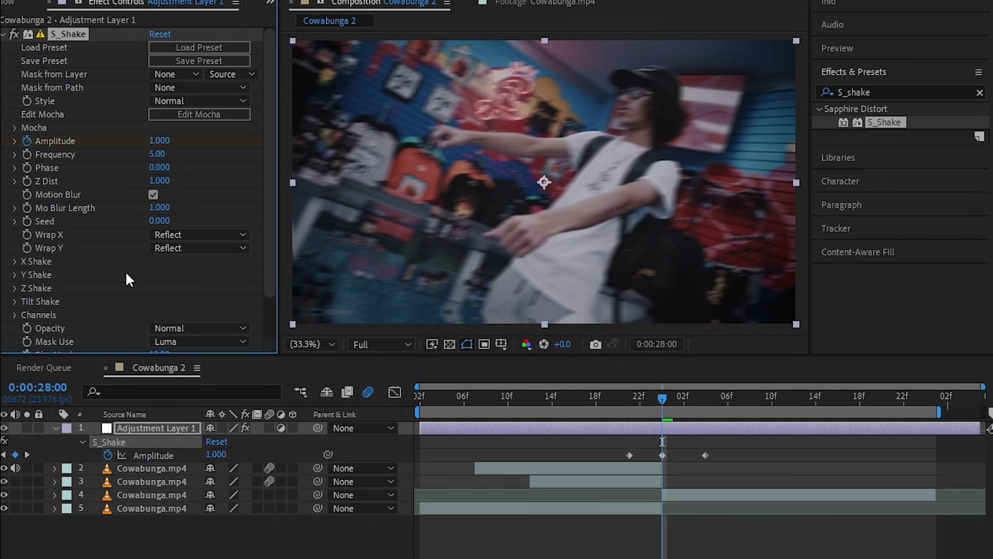
drag(169, 140, 215, 156)
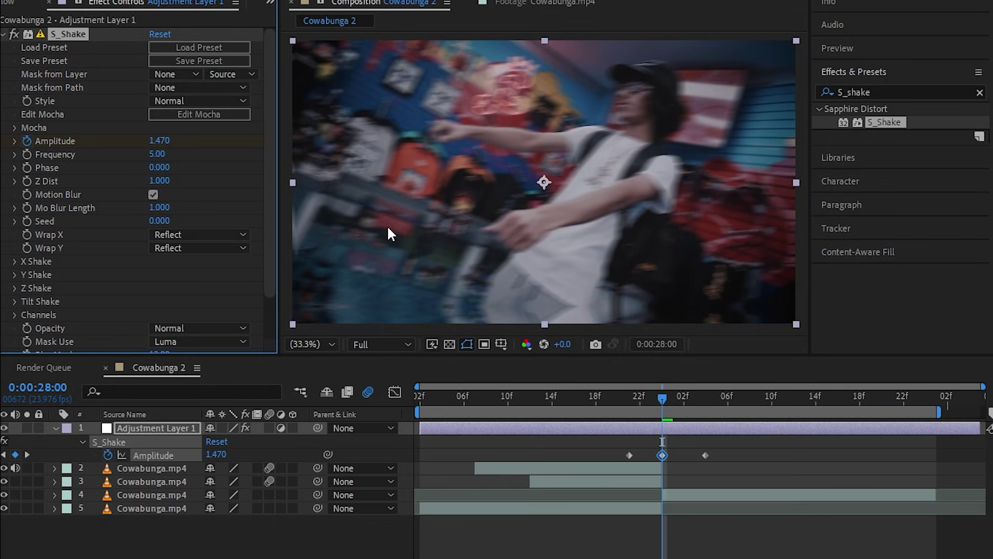
click(610, 393)
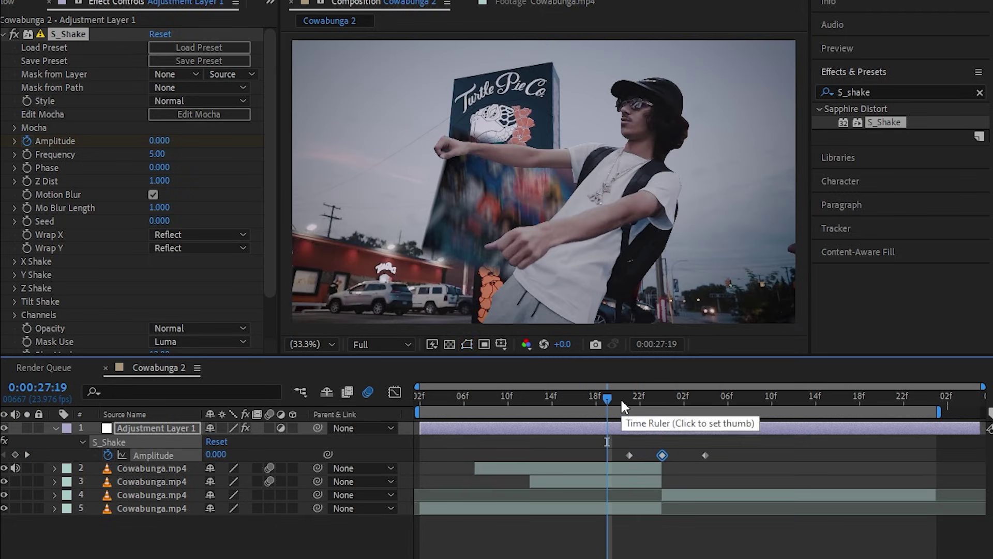
Step: Set the S_Shake Frequency to 3, preview the shake and collapse the adjustment layer's properties
click(154, 154)
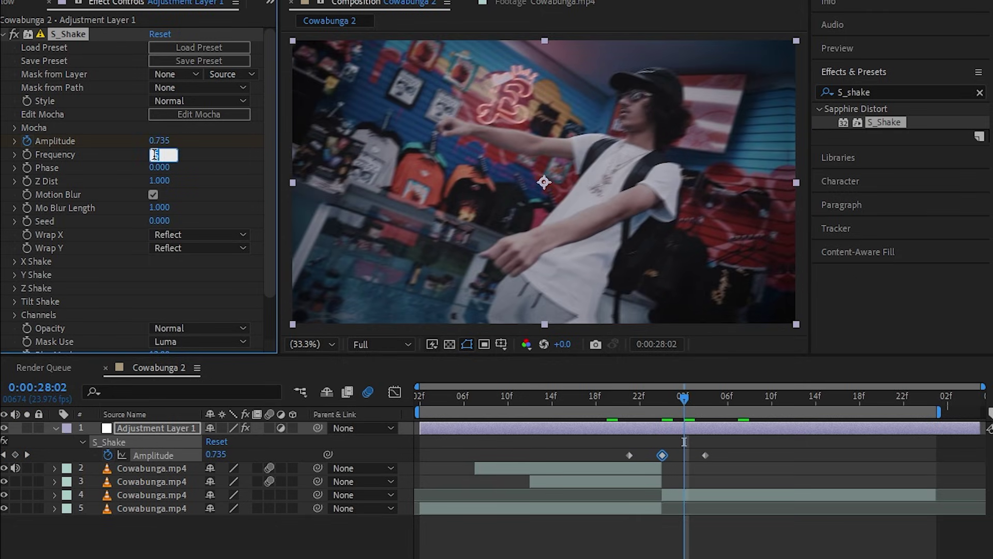
text(3)
key(Return)
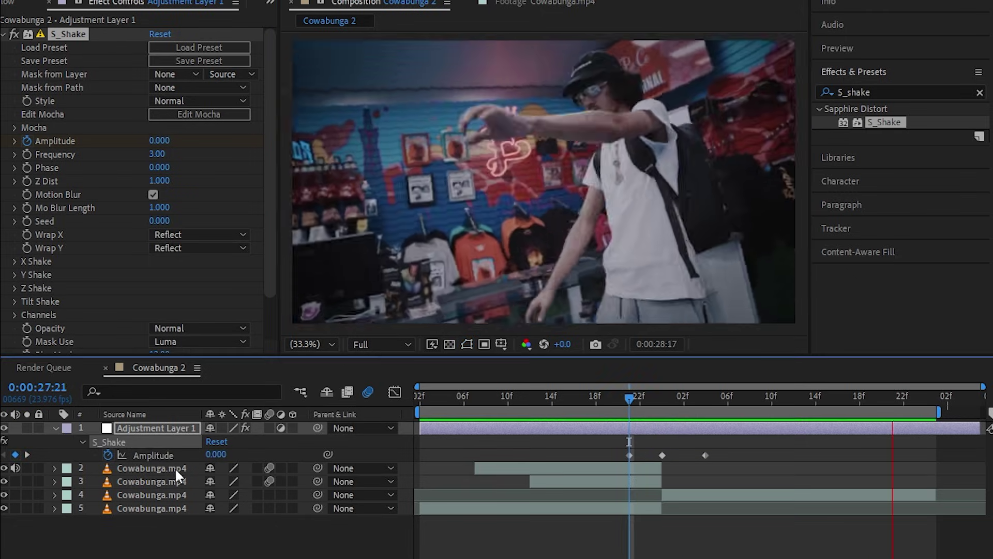
click(52, 428)
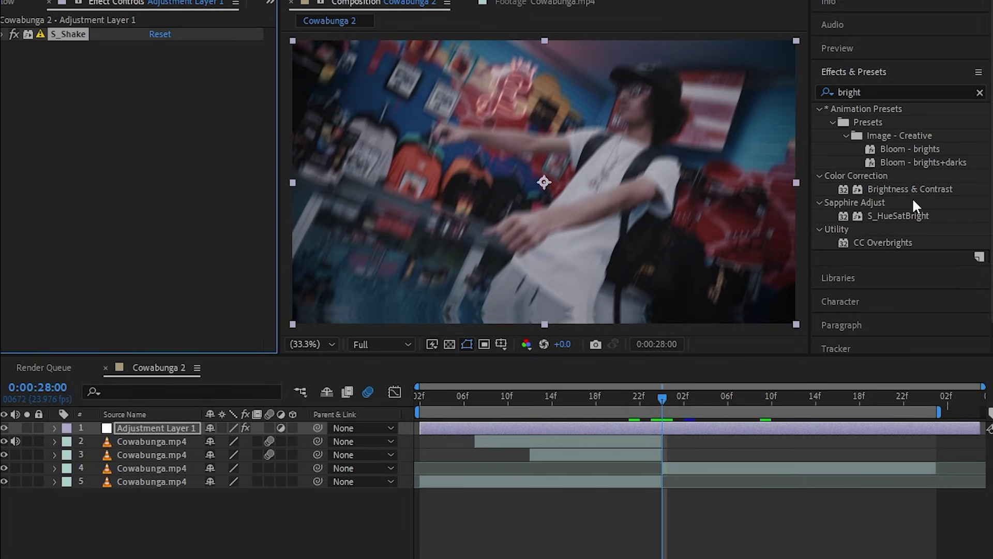
Step: Add Brightness & Contrast to the adjustment layer, keyframing Brightness 111 and Contrast 8 at 0:00:28:00 between keyframes at 0:00:27:21 and 0:00:28:03
drag(910, 189, 207, 192)
click(980, 92)
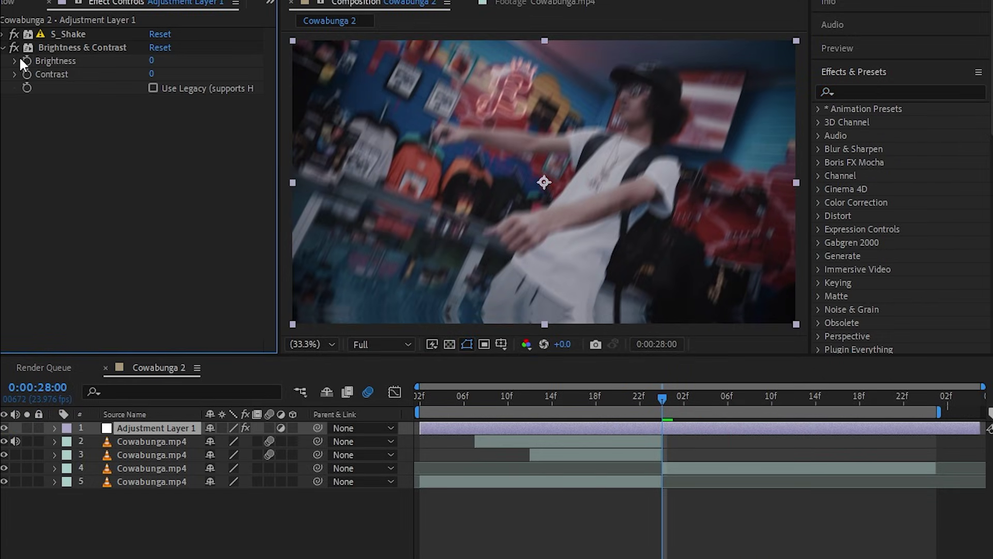
click(27, 61)
click(27, 74)
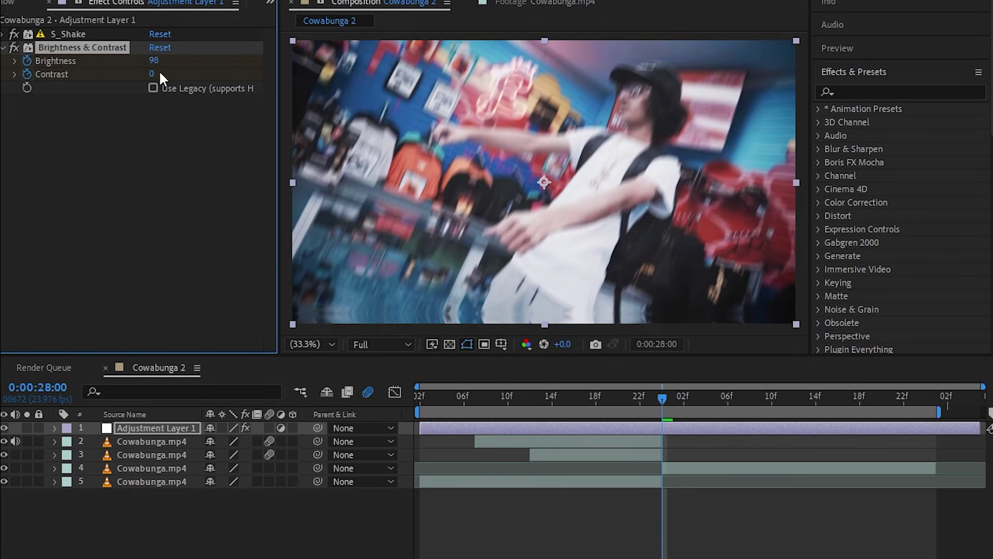
drag(159, 70, 173, 62)
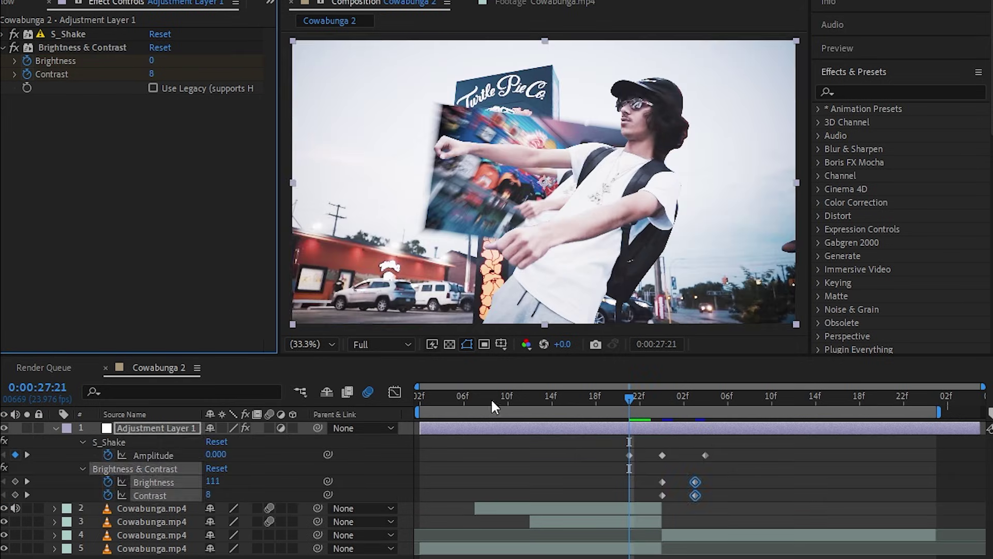
key(space)
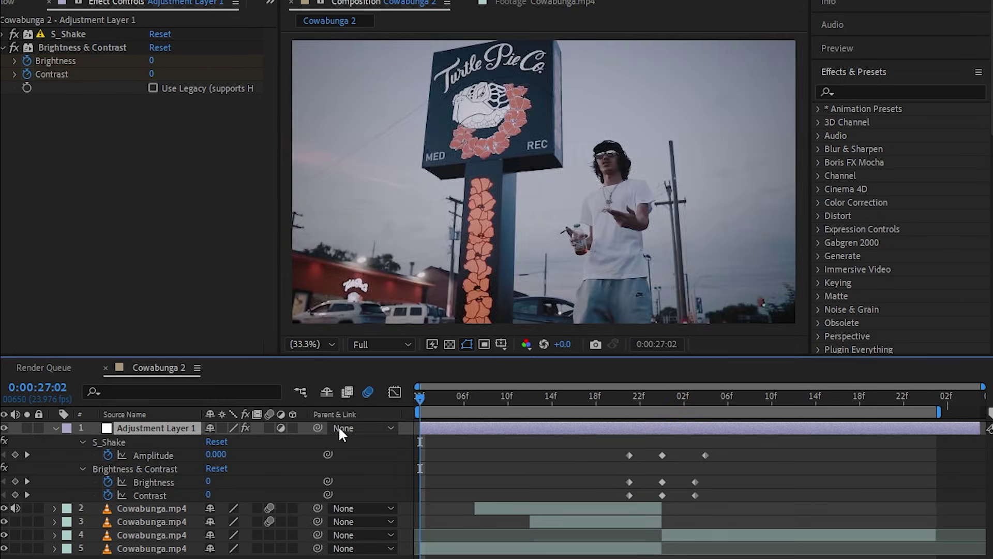